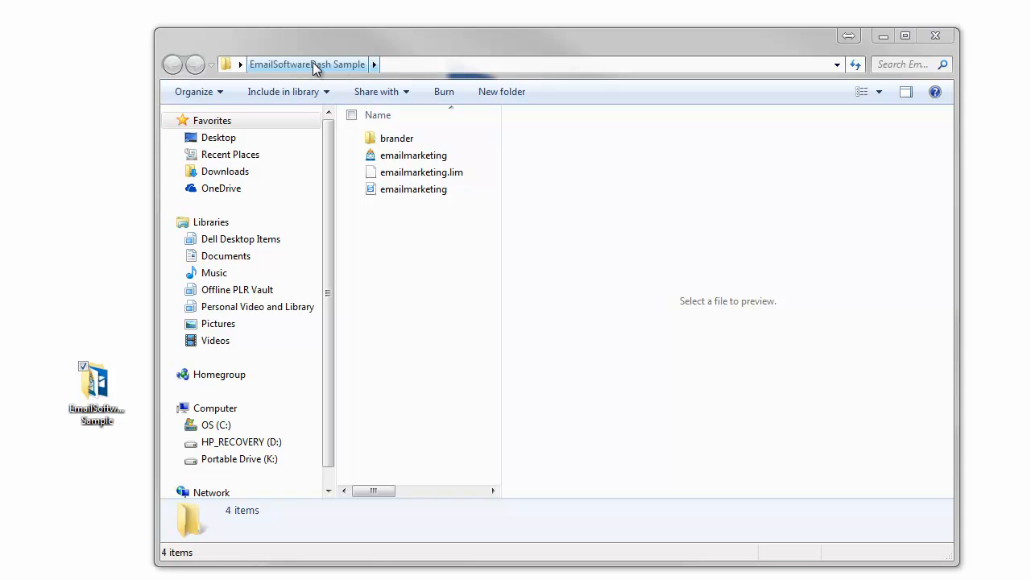
Step: Launch the Branding Tool from the brander folder
{"action": "double_click", "coordinate": [411, 138]}
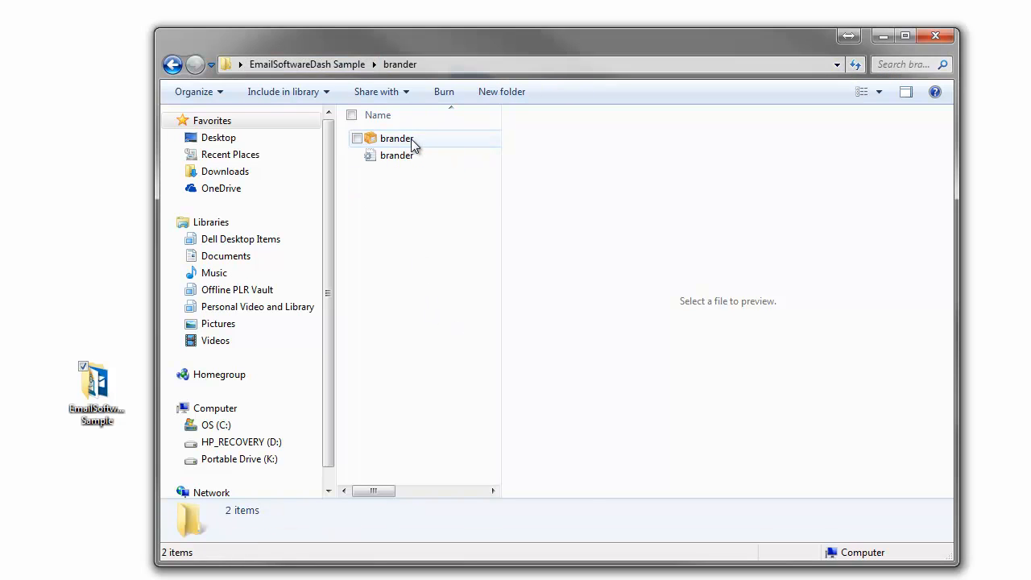
{"action": "left_click", "coordinate": [411, 139]}
{"action": "double_click", "coordinate": [411, 139]}
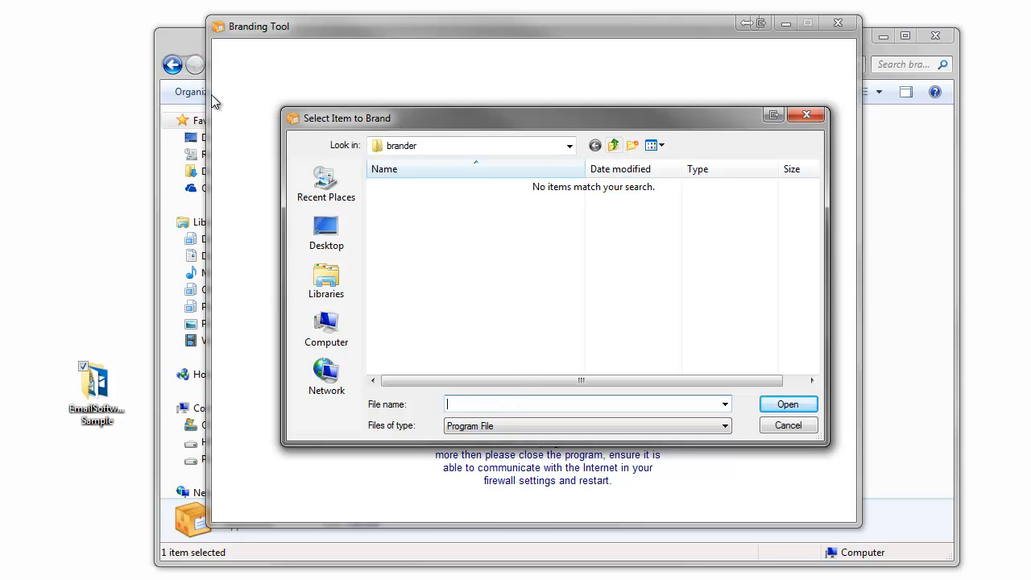
Step: Choose the emailmarketing application in the EmailSoftwareDash Sample folder as the item to brand
{"action": "left_click", "coordinate": [182, 37]}
{"action": "left_click", "coordinate": [172, 63]}
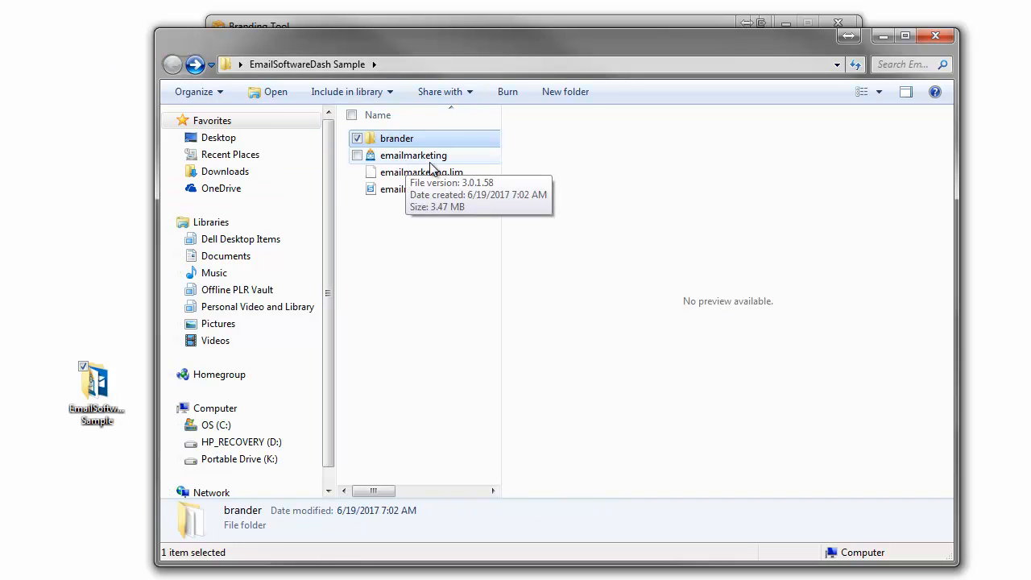
{"action": "left_click_drag", "start_coordinate": [423, 47], "coordinate": [390, 559]}
{"action": "left_click_drag", "start_coordinate": [588, 114], "coordinate": [574, 111]}
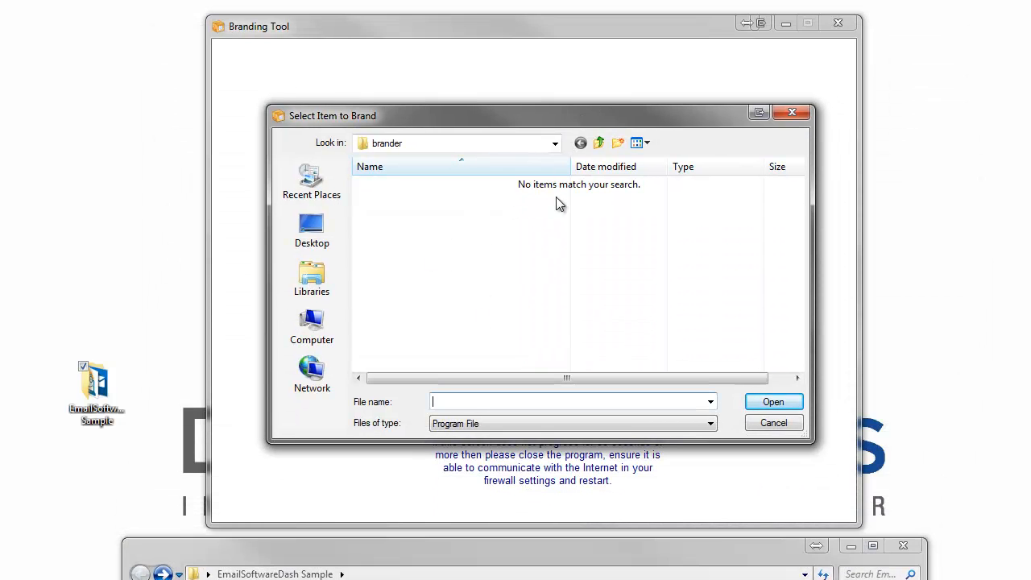
{"action": "left_click", "coordinate": [600, 145]}
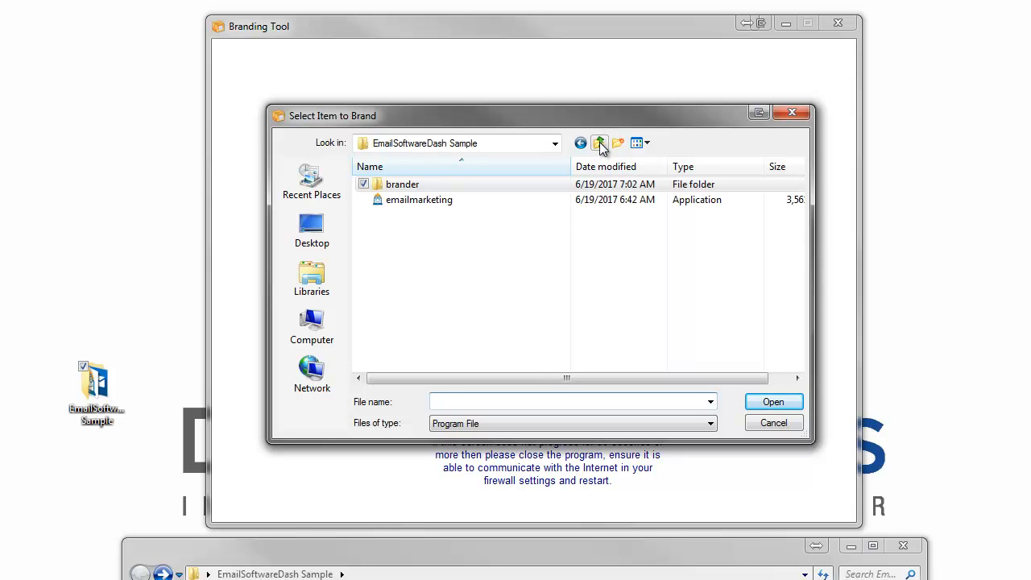
{"action": "left_click", "coordinate": [394, 201]}
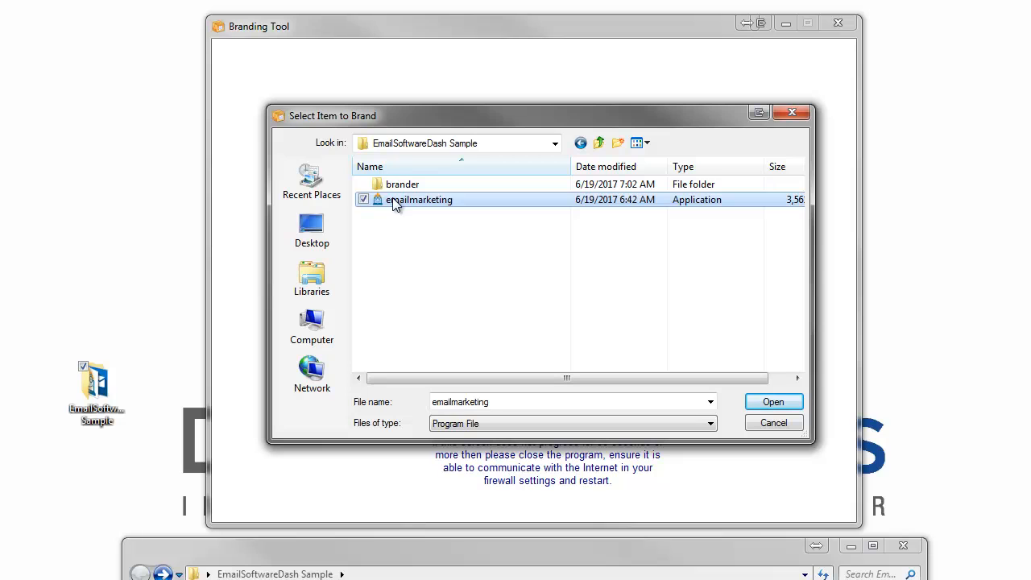
{"action": "left_click", "coordinate": [763, 406]}
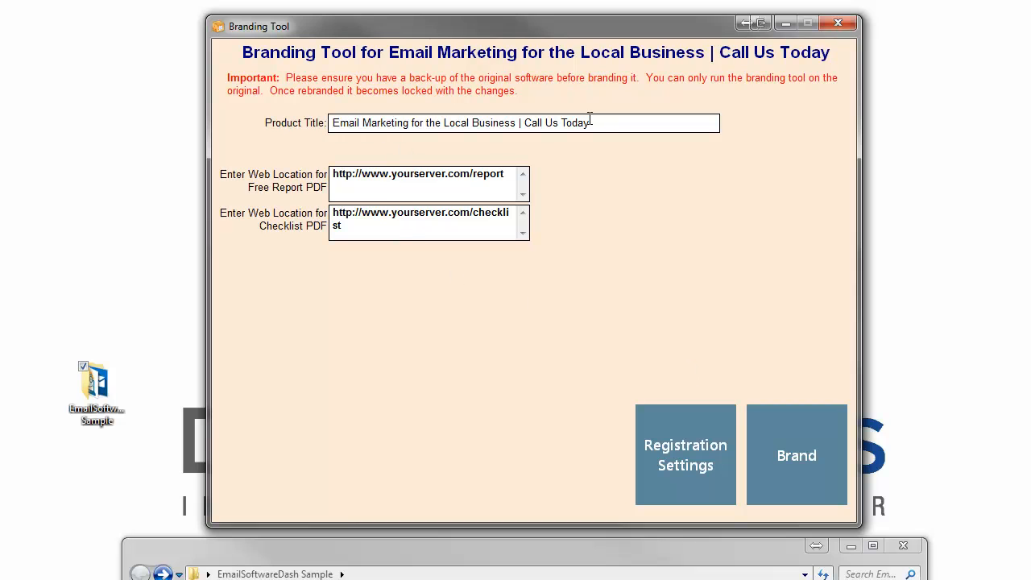
Step: Replace the Product Title with 'Learn How to Use Email Marketing in Your Business!'
{"action": "left_click_drag", "start_coordinate": [602, 124], "coordinate": [318, 131]}
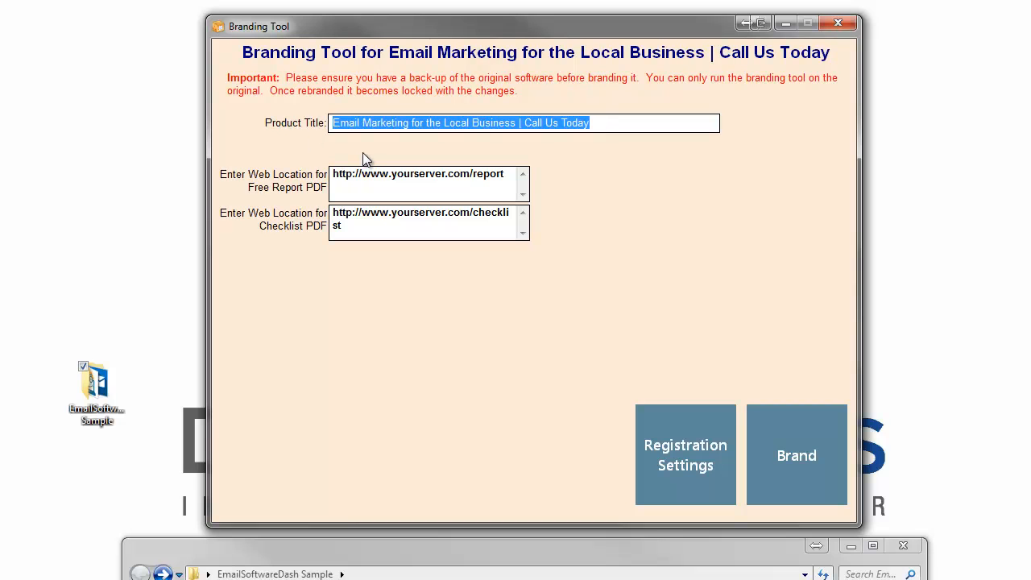
{"action": "type", "text": "G"}
{"action": "key", "text": "BackSpace"}
{"action": "type", "text": "Learn How to U"}
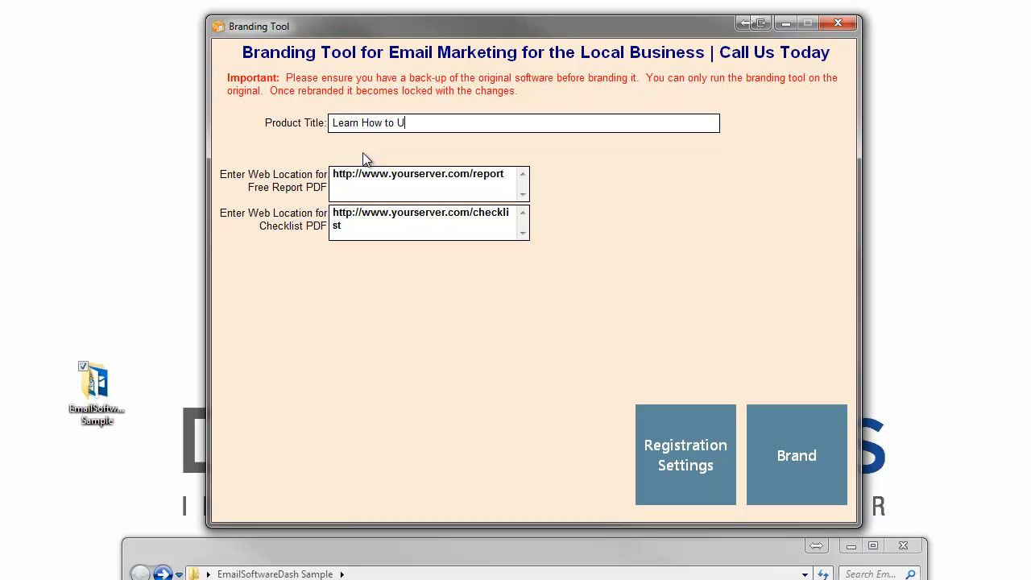
{"action": "type", "text": "se EMail"}
{"action": "key", "text": "BackSpace"}
{"action": "key", "text": "BackSpace"}
{"action": "key", "text": "BackSpace"}
{"action": "type", "text": "mail Makret"}
{"action": "key", "text": "BackSpace"}
{"action": "key", "text": "BackSpace"}
{"action": "key", "text": "BackSpace"}
{"action": "key", "text": "BackSpace"}
{"action": "key", "text": "BackSpace"}
{"action": "type", "text": "arketing in Your "}
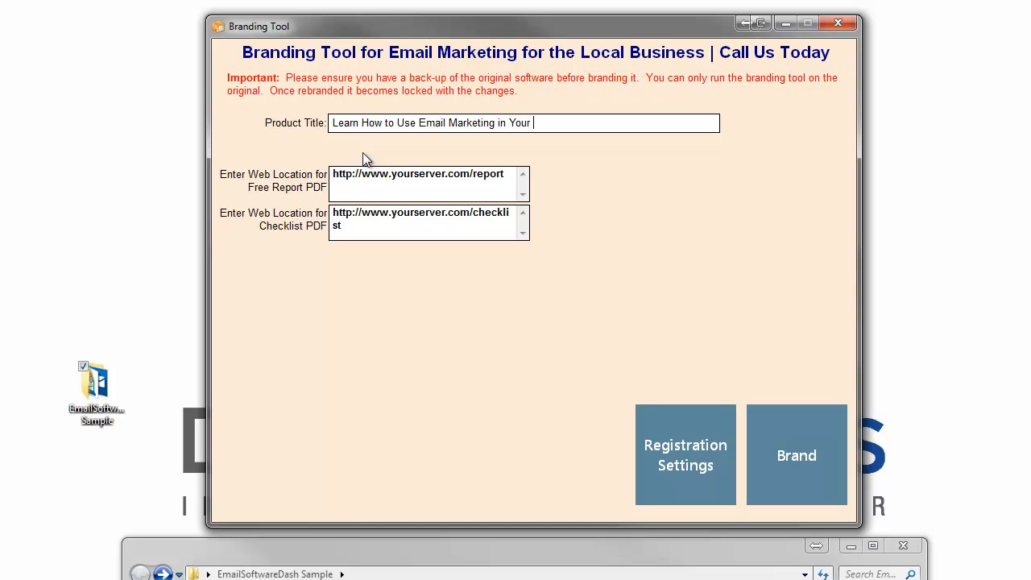
{"action": "type", "text": "Business!"}
{"action": "left_click_drag", "start_coordinate": [609, 126], "coordinate": [316, 131]}
{"action": "left_click", "coordinate": [371, 174]}
Step: Browse to FE - Report and Checklist > 3. Report > Word and select the Autopilot Profits document
{"action": "double_click", "coordinate": [62, 2]}
{"action": "double_click", "coordinate": [354, 1]}
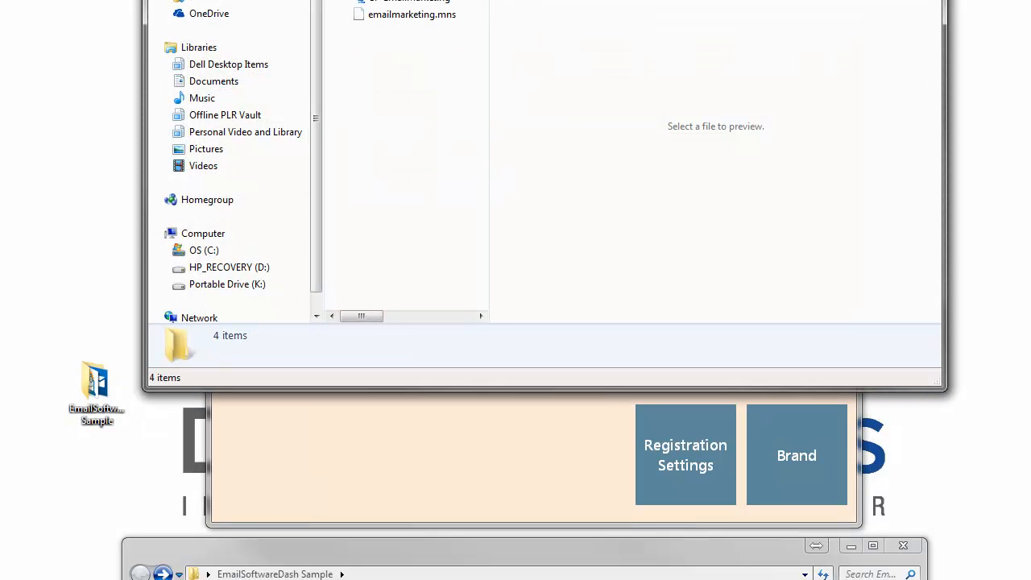
{"action": "left_click_drag", "start_coordinate": [418, 1], "coordinate": [394, 63]}
{"action": "double_click", "coordinate": [379, 172]}
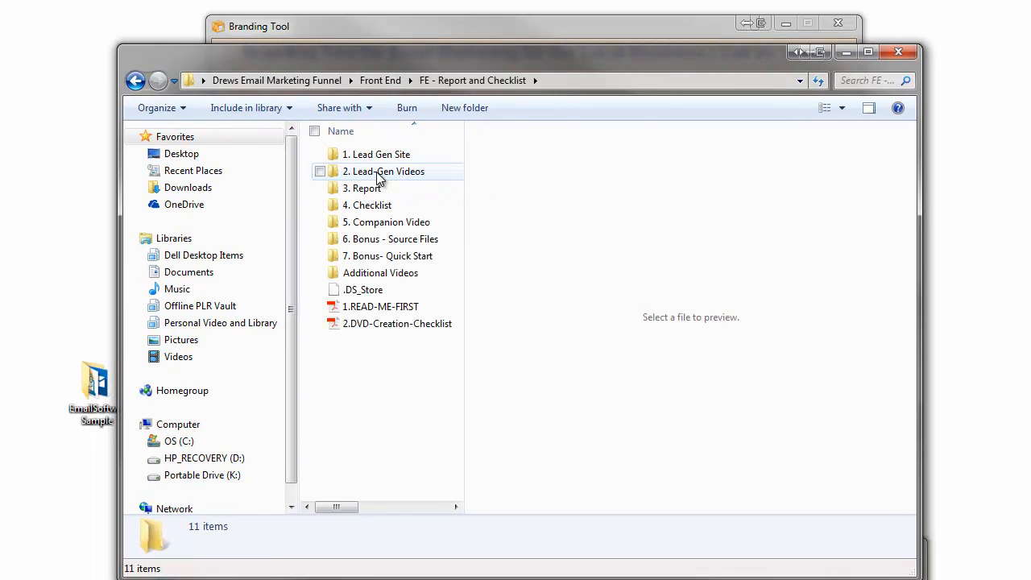
{"action": "double_click", "coordinate": [371, 189]}
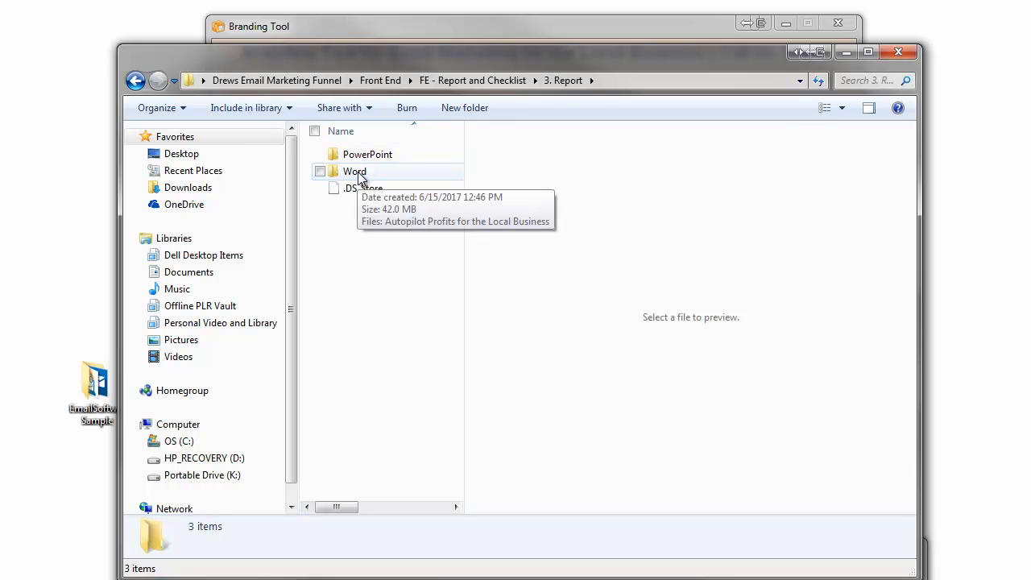
{"action": "left_click", "coordinate": [358, 179]}
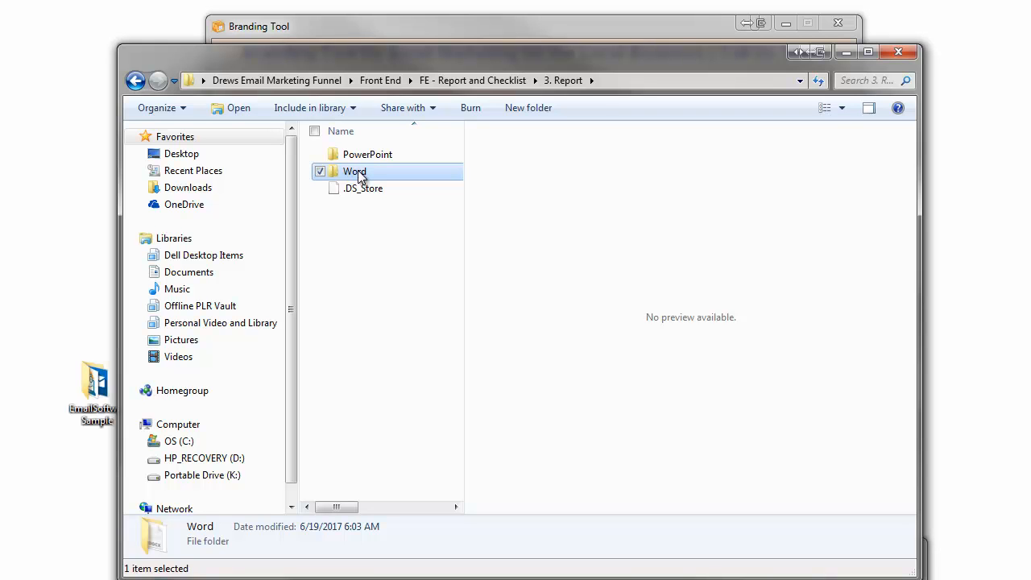
{"action": "double_click", "coordinate": [358, 173]}
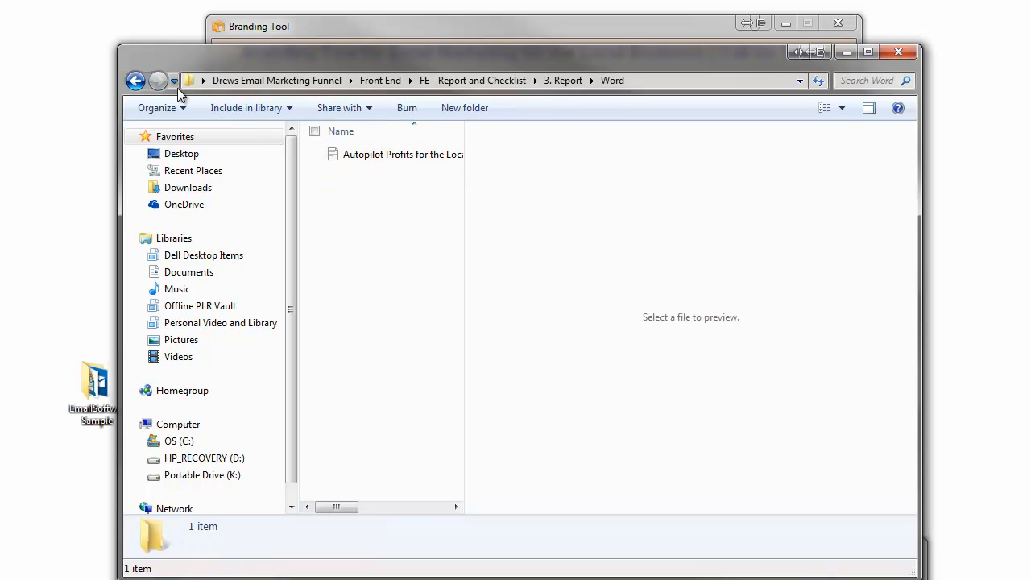
{"action": "left_click", "coordinate": [398, 155]}
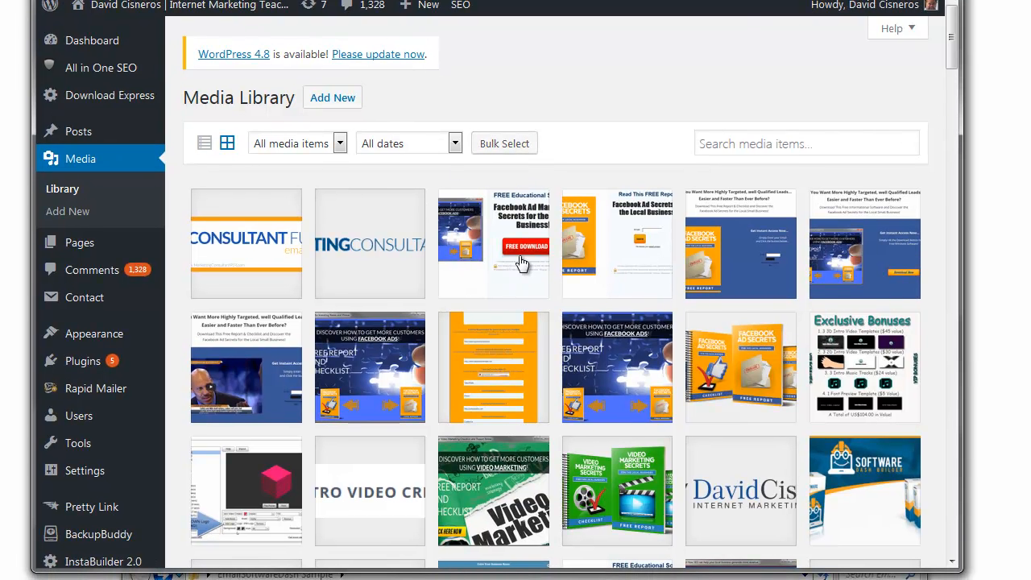
Step: Start a new WordPress media upload and shift the browser to reveal the desktop PDFs
{"action": "left_click_drag", "start_coordinate": [961, 221], "coordinate": [1030, 220]}
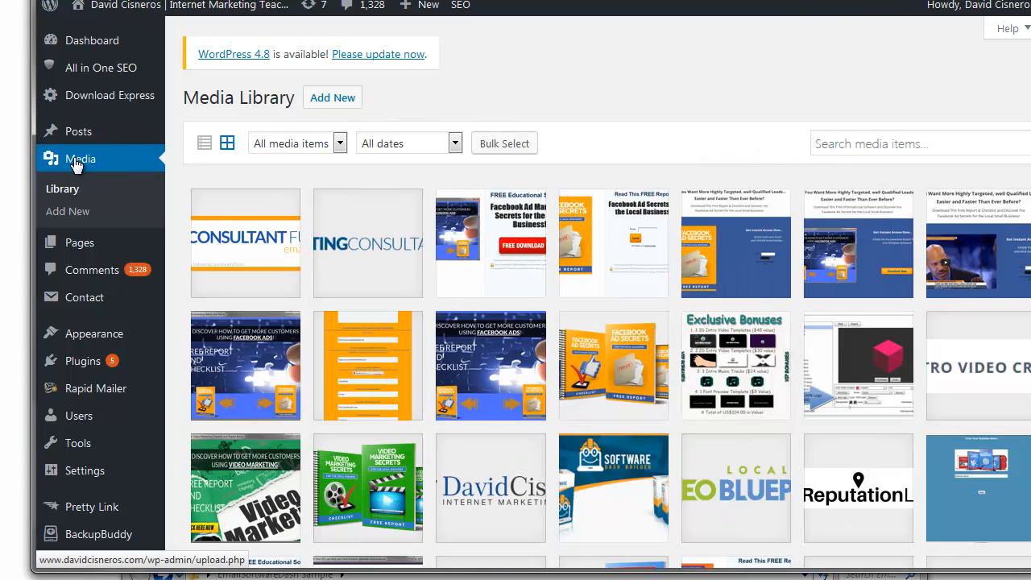
{"action": "left_click", "coordinate": [332, 100]}
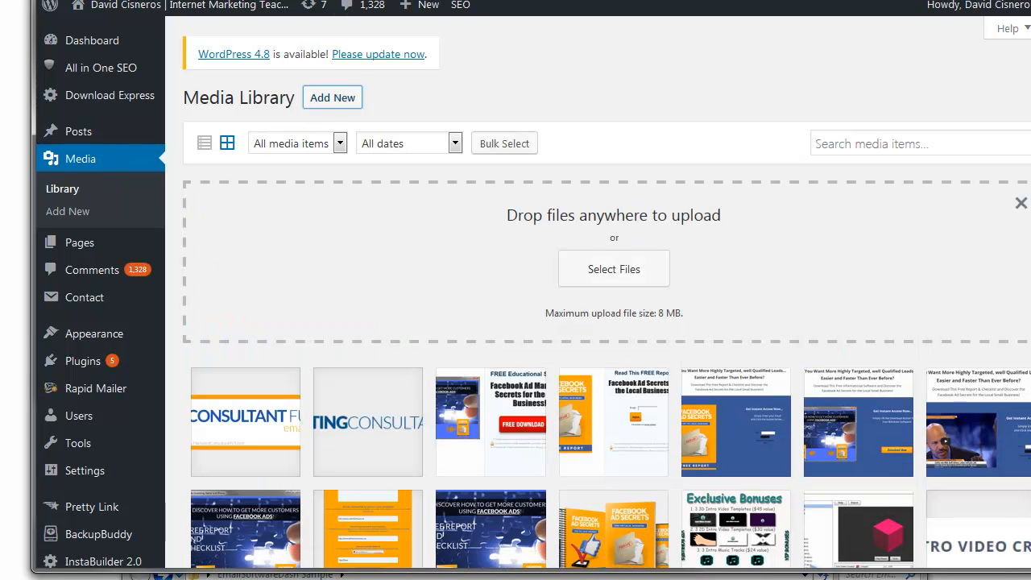
{"action": "left_click_drag", "start_coordinate": [483, 1], "coordinate": [549, 0]}
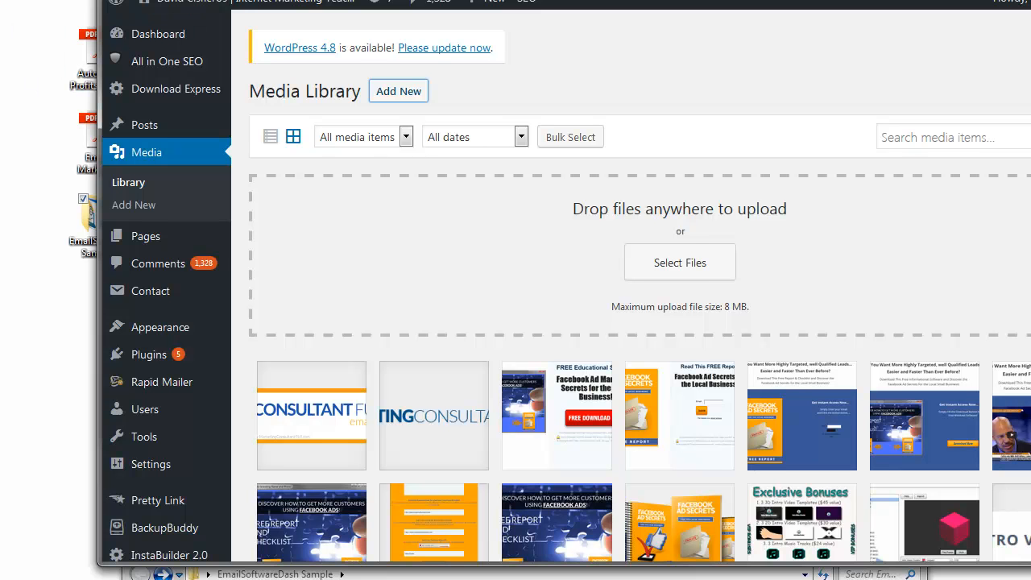
{"action": "left_click_drag", "start_coordinate": [549, 1], "coordinate": [604, 0]}
Step: Upload both desktop PDFs to the Media Library and view the Autopilot Profits PDF's details
{"action": "left_click", "coordinate": [95, 141]}
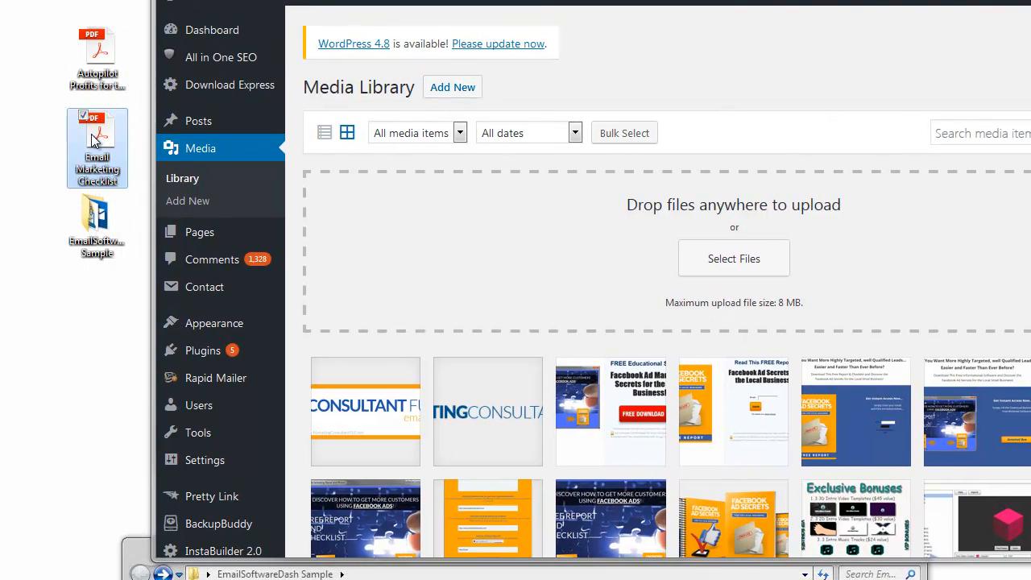
{"action": "left_click", "coordinate": [101, 68]}
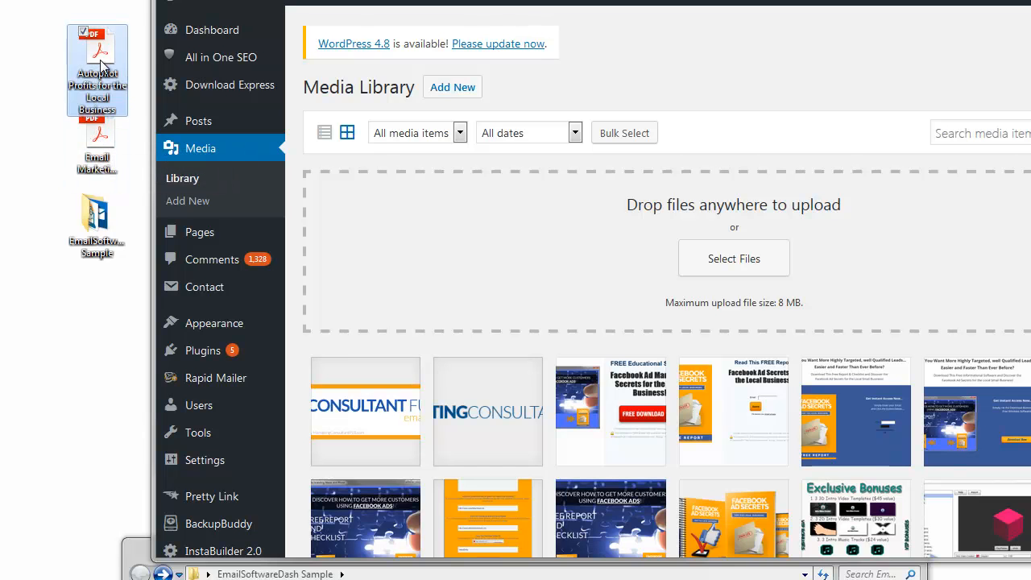
{"action": "left_click", "coordinate": [51, 70]}
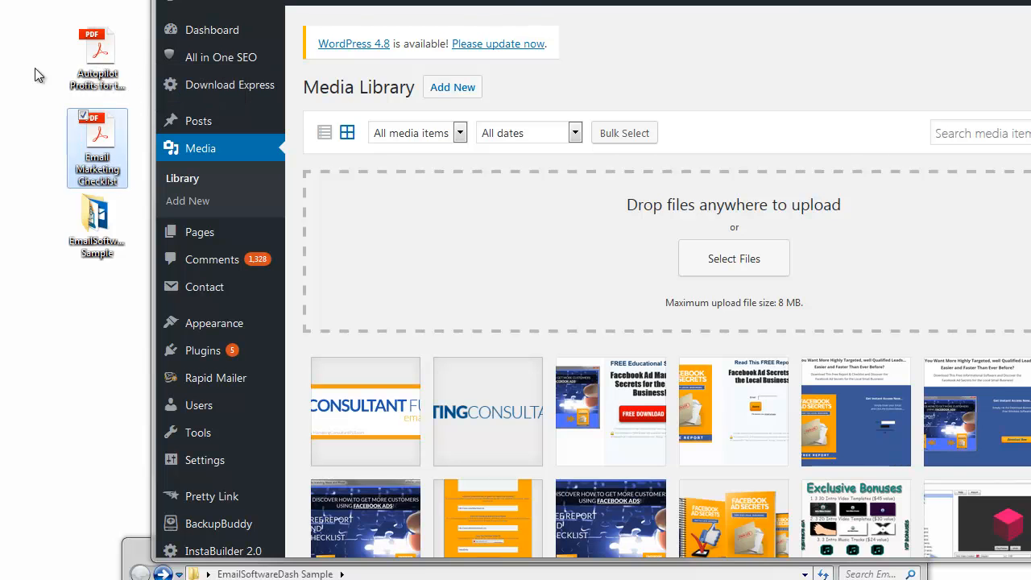
{"action": "left_click_drag", "start_coordinate": [49, 30], "coordinate": [111, 161]}
{"action": "left_click_drag", "start_coordinate": [100, 66], "coordinate": [597, 230]}
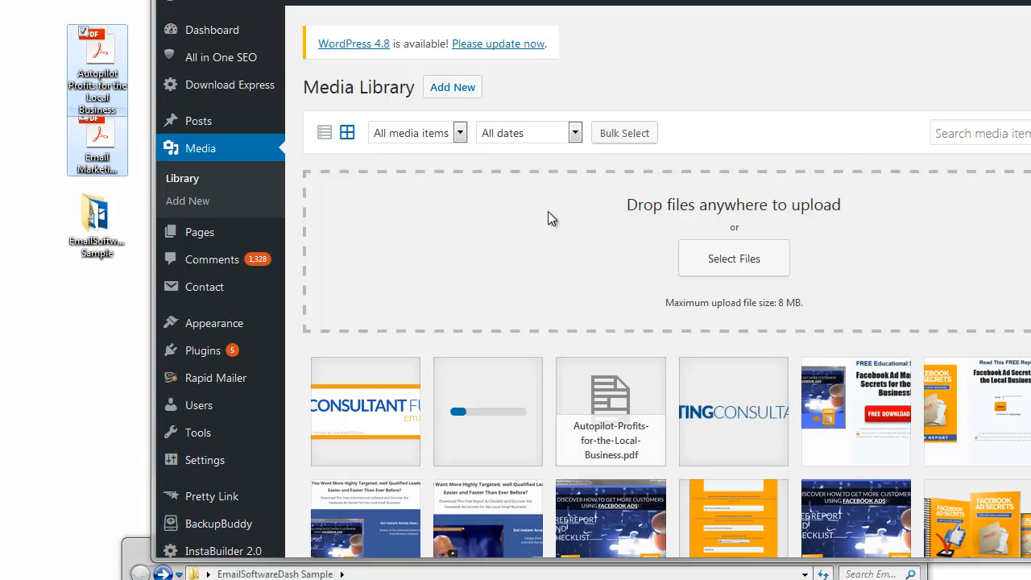
{"action": "left_click", "coordinate": [590, 407]}
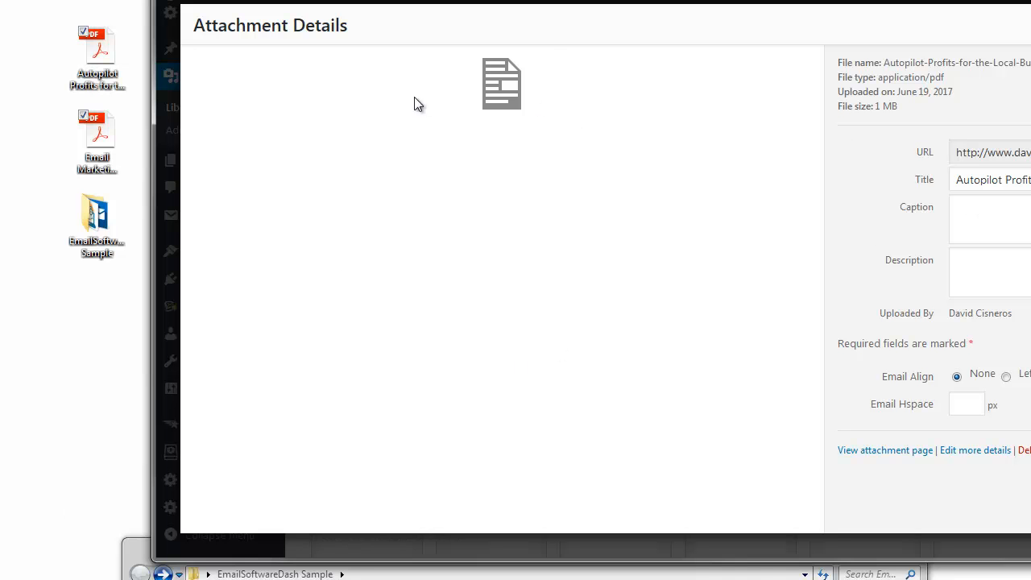
Step: Copy the report PDF's URL into a new Notepad note under 'Report:'
{"action": "left_click", "coordinate": [1023, 152]}
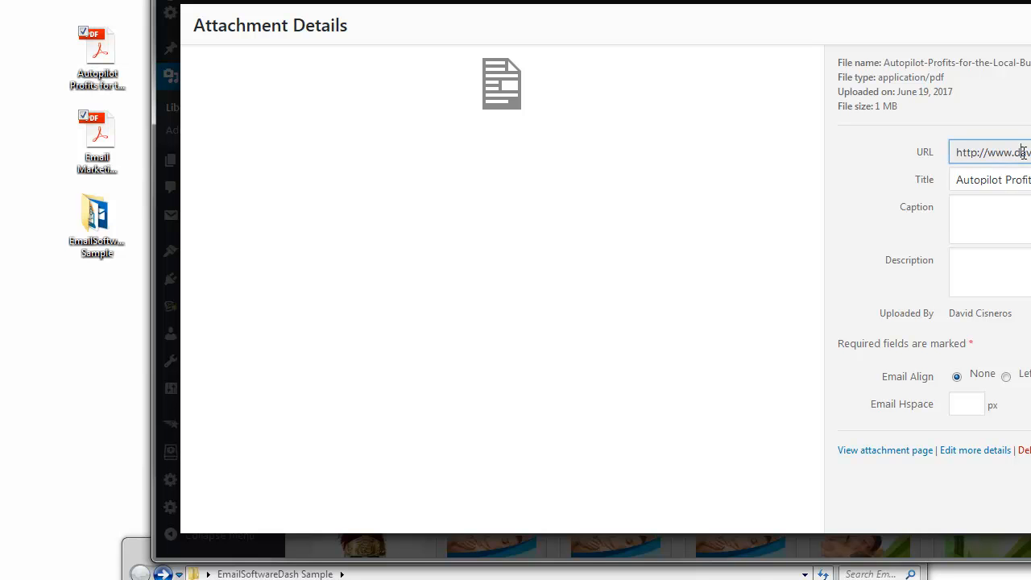
{"action": "left_click", "coordinate": [1022, 152]}
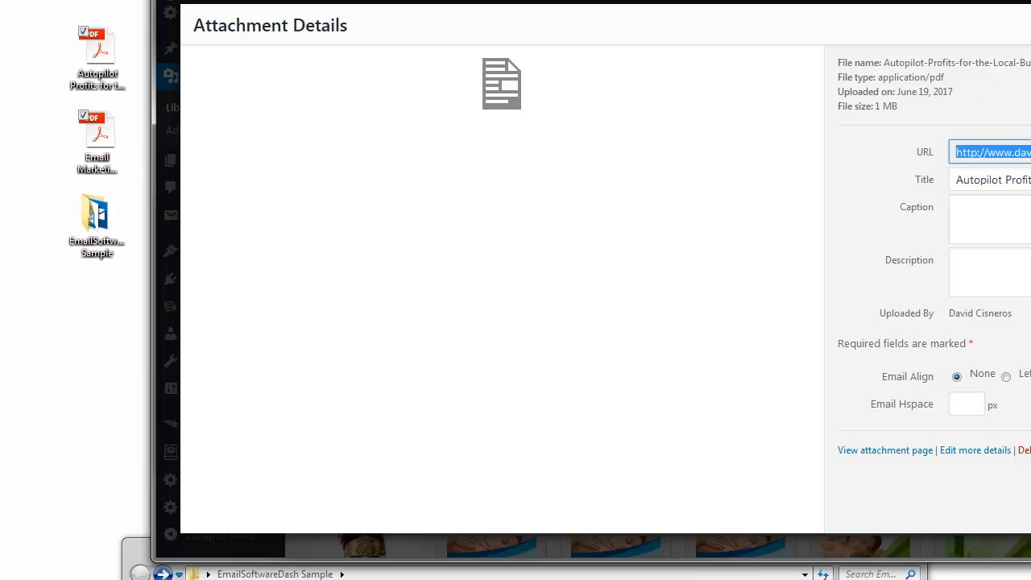
{"action": "key", "text": "super"}
{"action": "key", "text": "Return"}
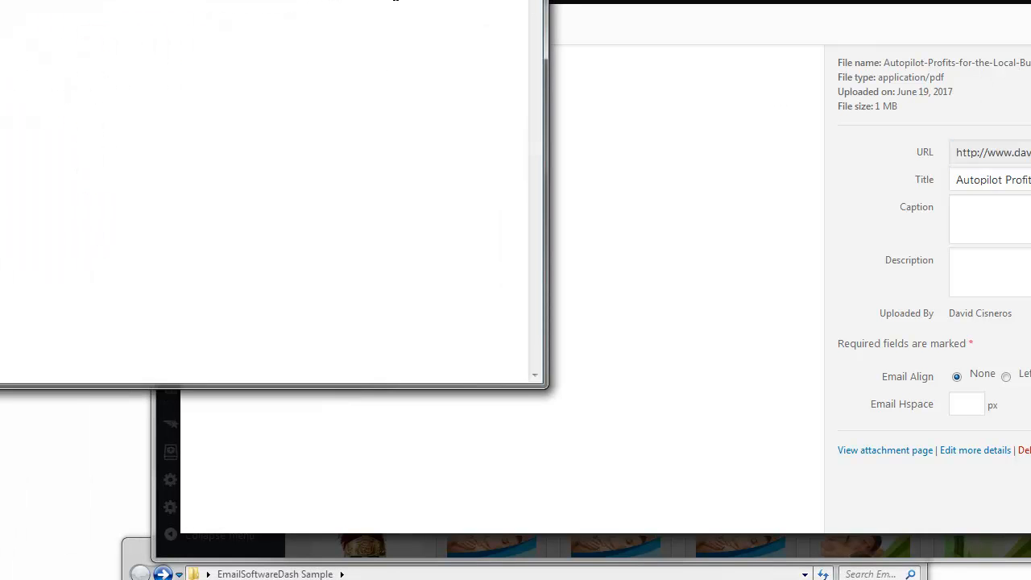
{"action": "type", "text": "Report:"}
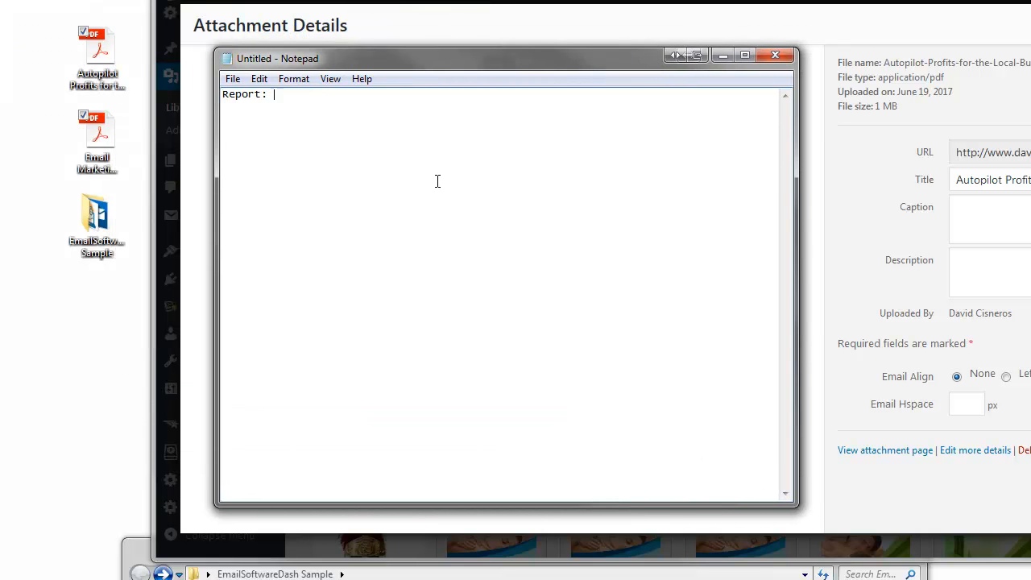
{"action": "key", "text": "Return"}
{"action": "key", "text": "Return"}
{"action": "type", "text": "http://www.davidcisneros.com/wp-content/uploads/Autopilot-Profits-for-the-Local-Business.pdf"}
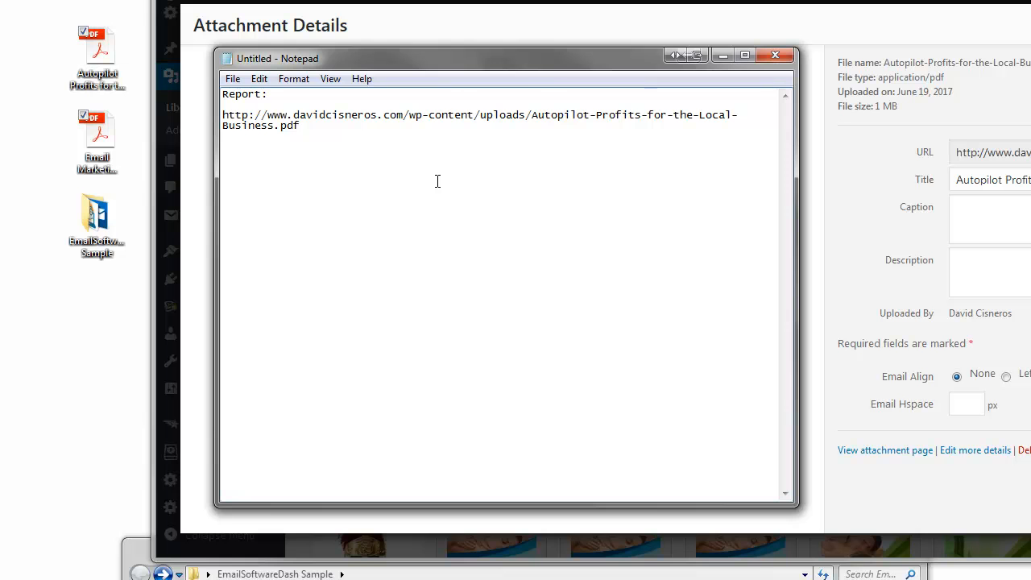
Step: Move the note aside and close the attachment details, returning to the InstaBuilder 2.0 dashboard
{"action": "left_click_drag", "start_coordinate": [523, 62], "coordinate": [81, 187]}
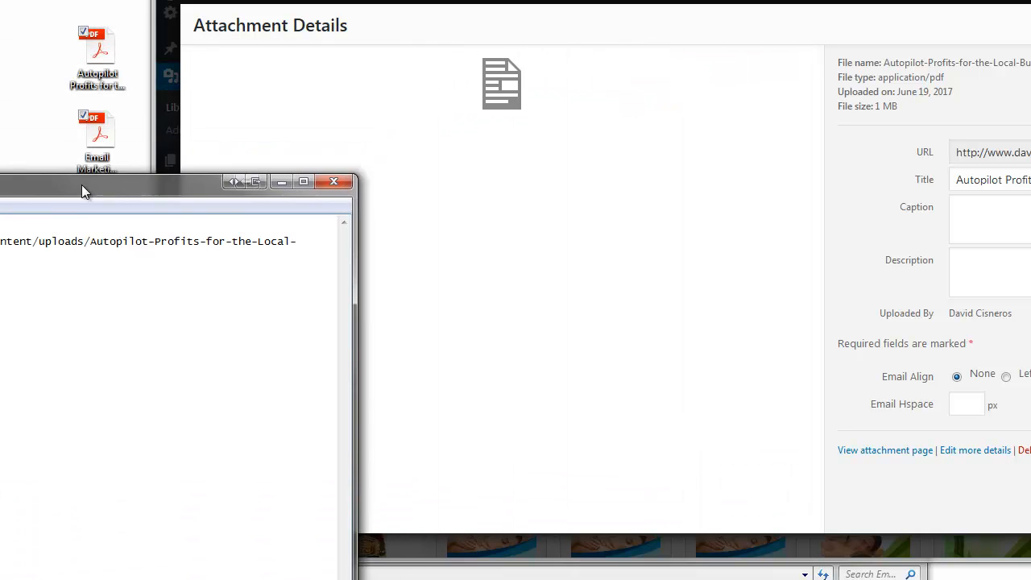
{"action": "left_click", "coordinate": [992, 152]}
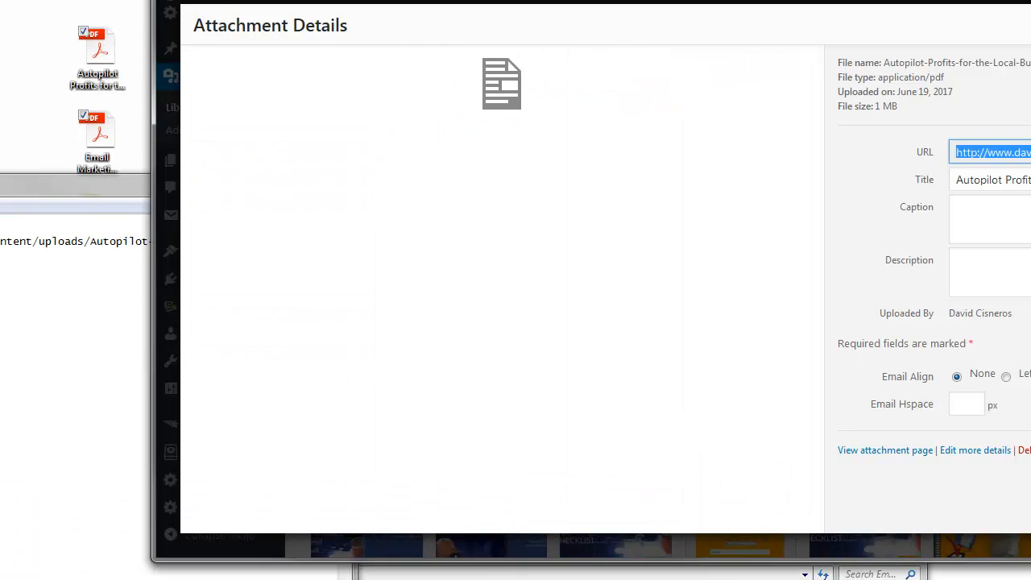
{"action": "key", "text": "ctrl+Tab"}
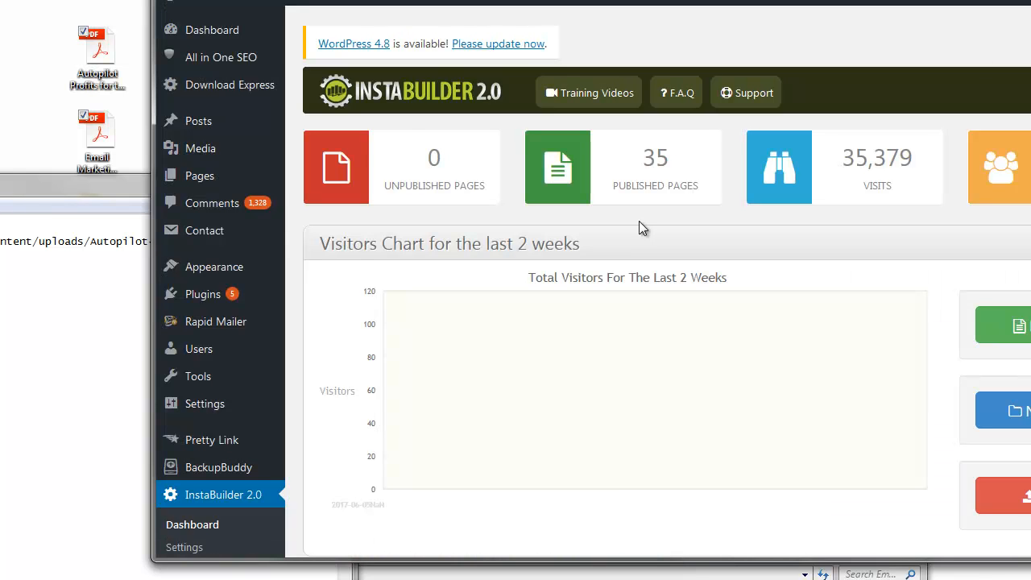
Step: Copy the Email-Marketing-Checklist.pdf URL from the Media Library into the Notepad note
{"action": "left_click", "coordinate": [214, 155]}
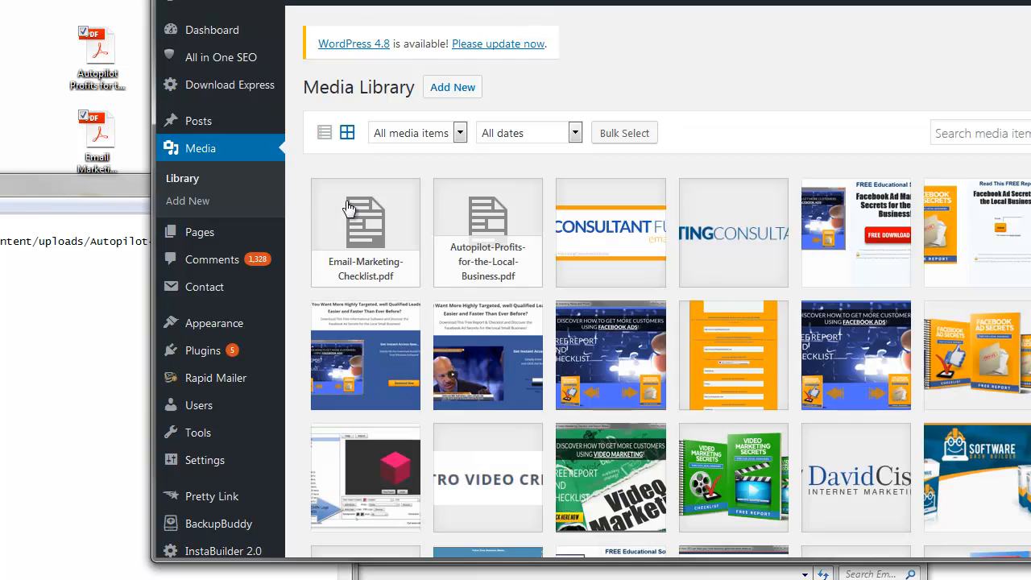
{"action": "left_click", "coordinate": [377, 245]}
{"action": "left_click", "coordinate": [1009, 151]}
{"action": "triple_click", "coordinate": [1009, 152]}
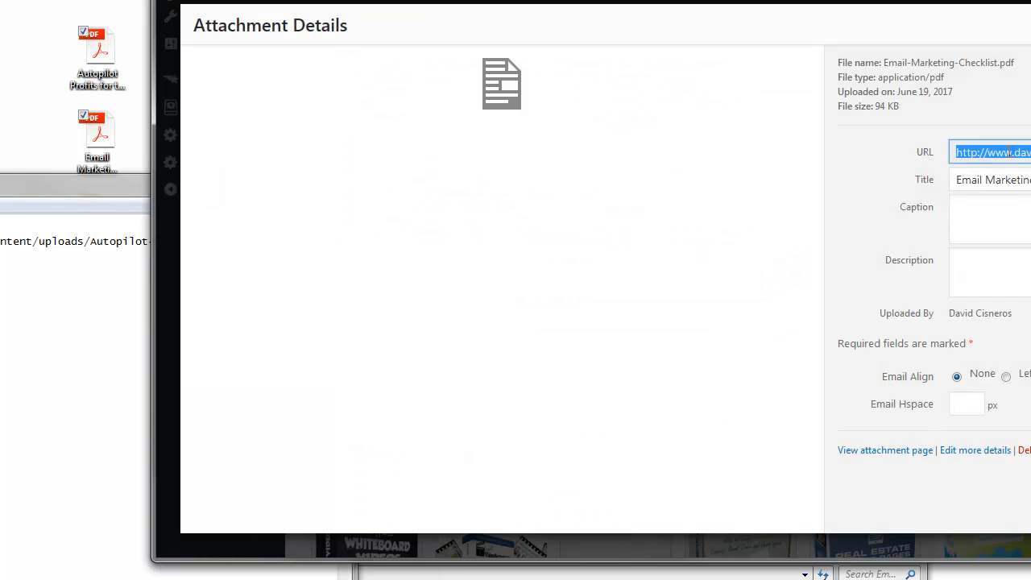
{"action": "left_click", "coordinate": [73, 282]}
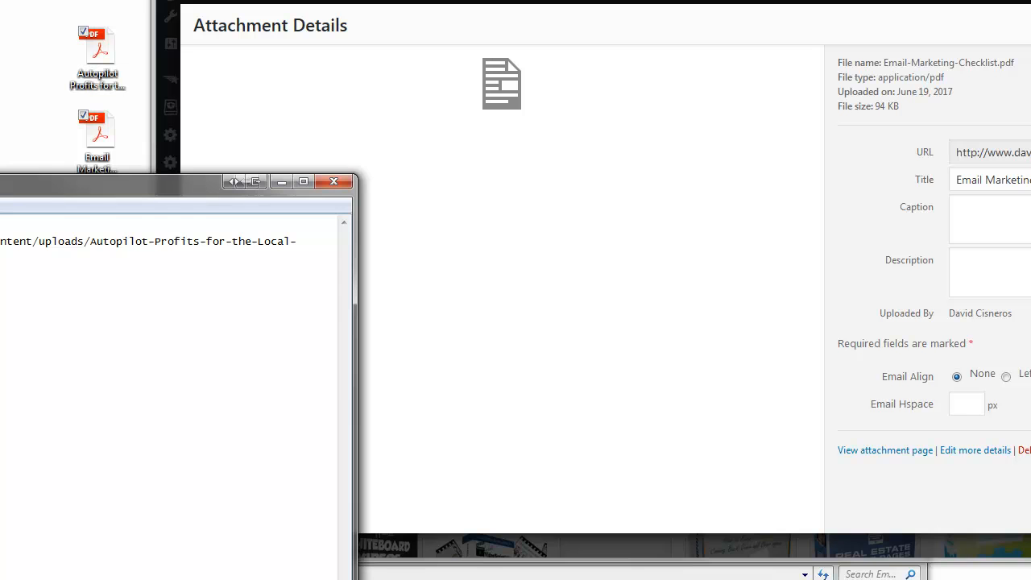
{"action": "key", "text": "ctrl+v"}
Step: Widen the note so each URL fits on one line and move it to the lower left
{"action": "left_click_drag", "start_coordinate": [170, 198], "coordinate": [626, 72]}
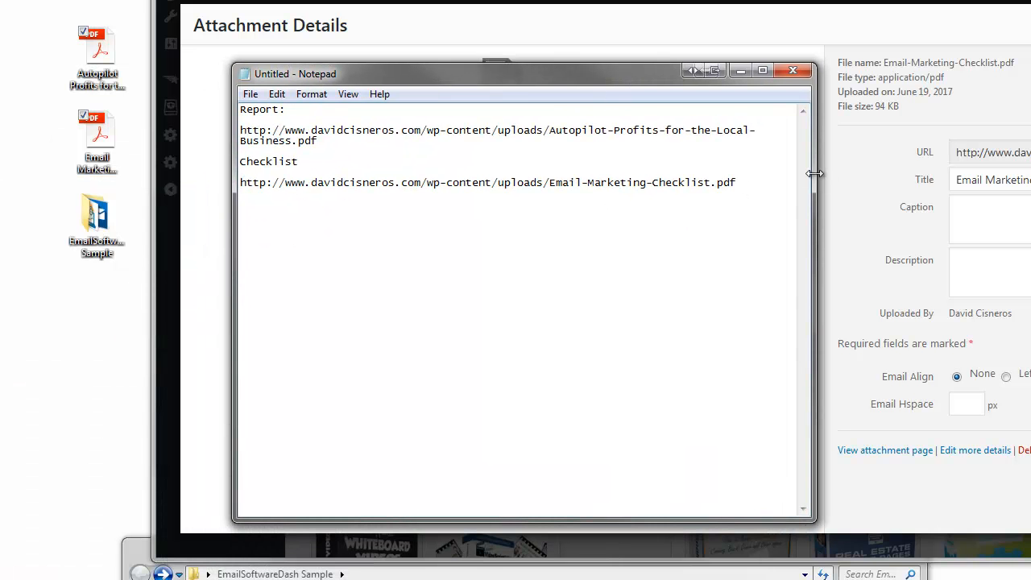
{"action": "left_click_drag", "start_coordinate": [815, 173], "coordinate": [1016, 173]}
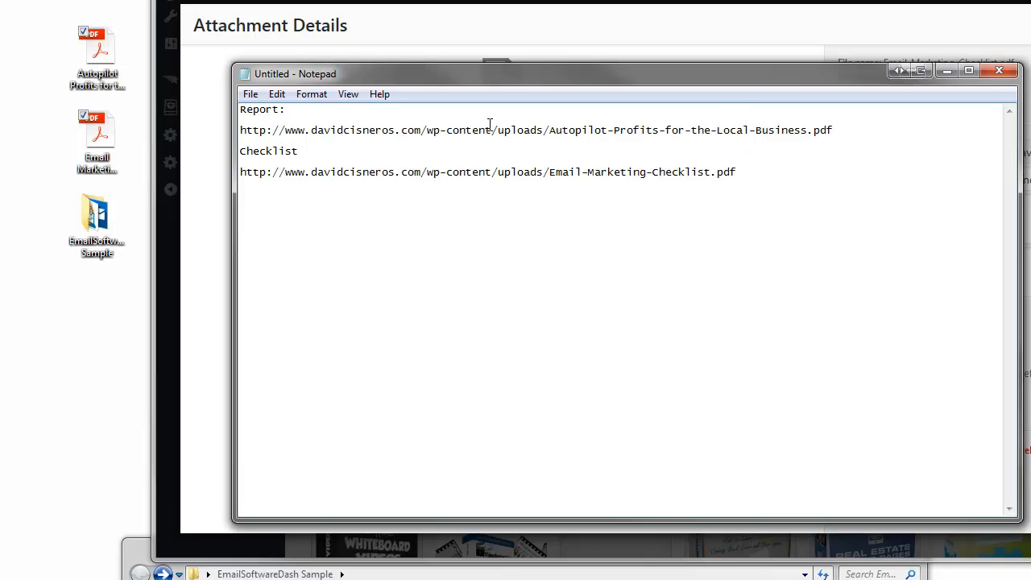
{"action": "left_click_drag", "start_coordinate": [345, 130], "coordinate": [812, 143]}
{"action": "left_click_drag", "start_coordinate": [782, 78], "coordinate": [777, 112]}
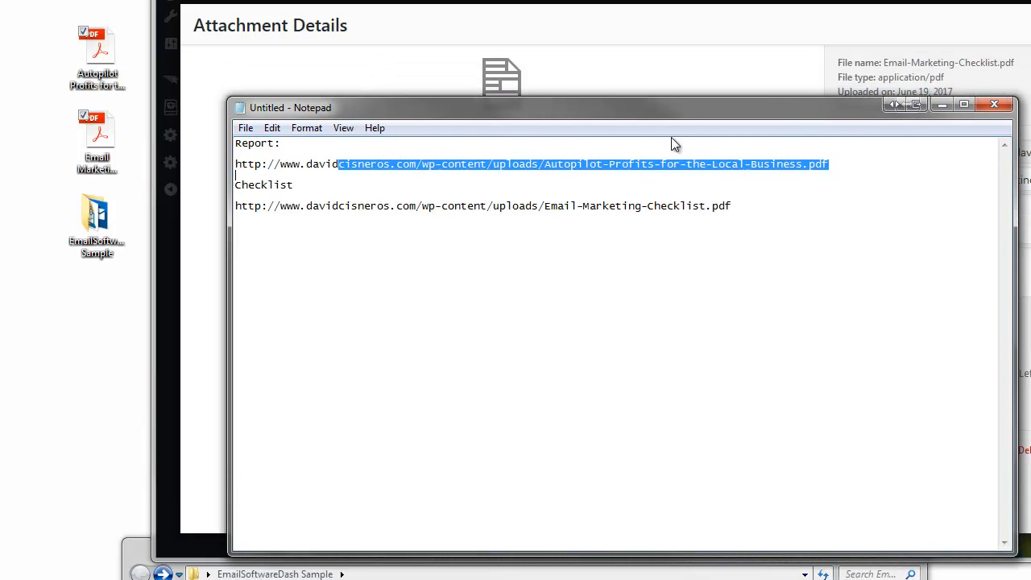
{"action": "left_click_drag", "start_coordinate": [677, 109], "coordinate": [476, 329]}
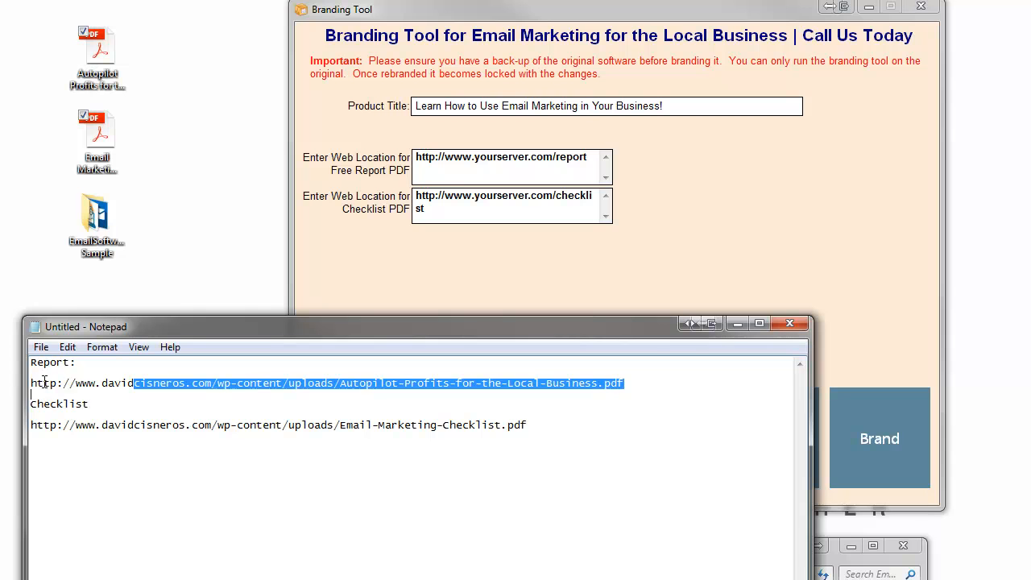
Step: Replace the Free Report PDF placeholder with the Autopilot report URL from the notes
{"action": "left_click", "coordinate": [87, 373]}
{"action": "left_click_drag", "start_coordinate": [87, 373], "coordinate": [645, 390]}
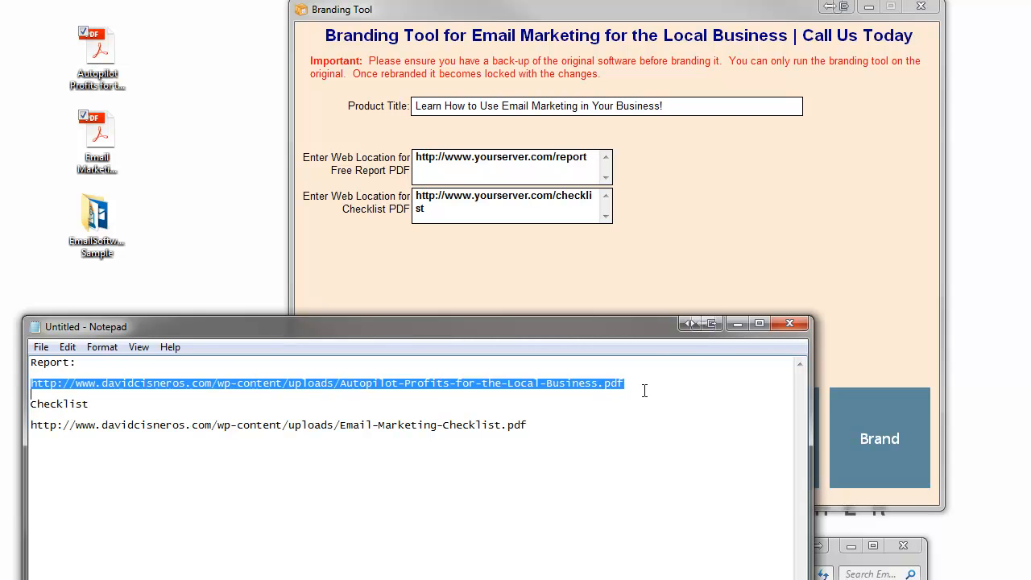
{"action": "left_click", "coordinate": [418, 158]}
{"action": "left_click_drag", "start_coordinate": [417, 158], "coordinate": [597, 168]}
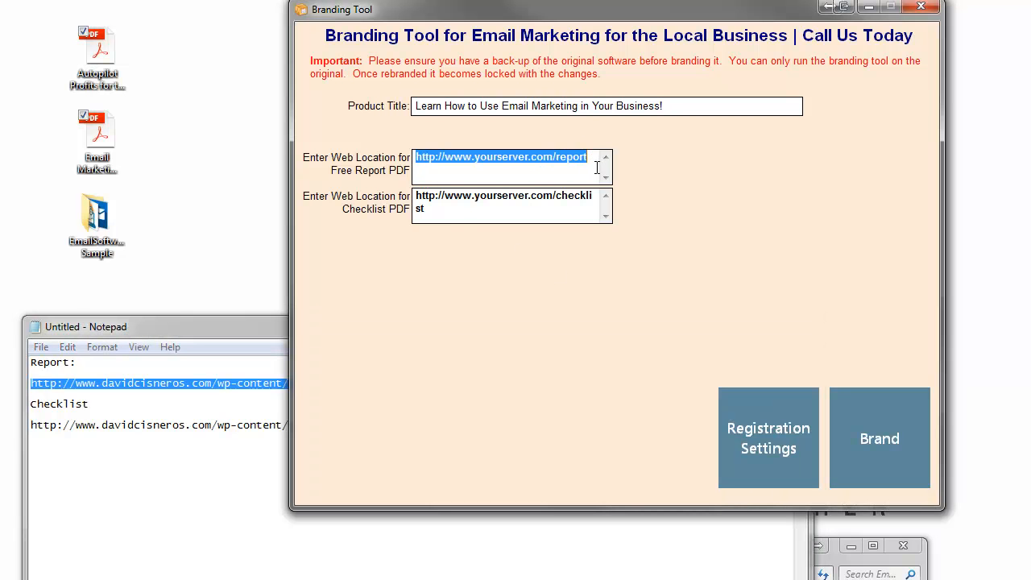
{"action": "key", "text": "ctrl+v"}
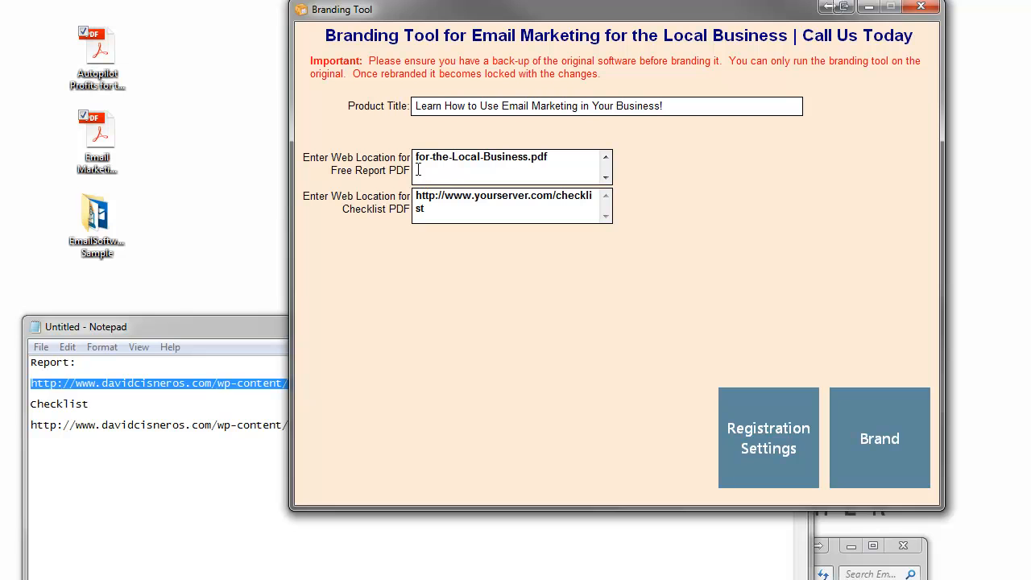
Step: Replace the Checklist PDF placeholder with the Email-Marketing-Checklist URL from the notes
{"action": "scroll", "coordinate": [416, 153], "scroll_direction": "up", "scroll_amount": 1}
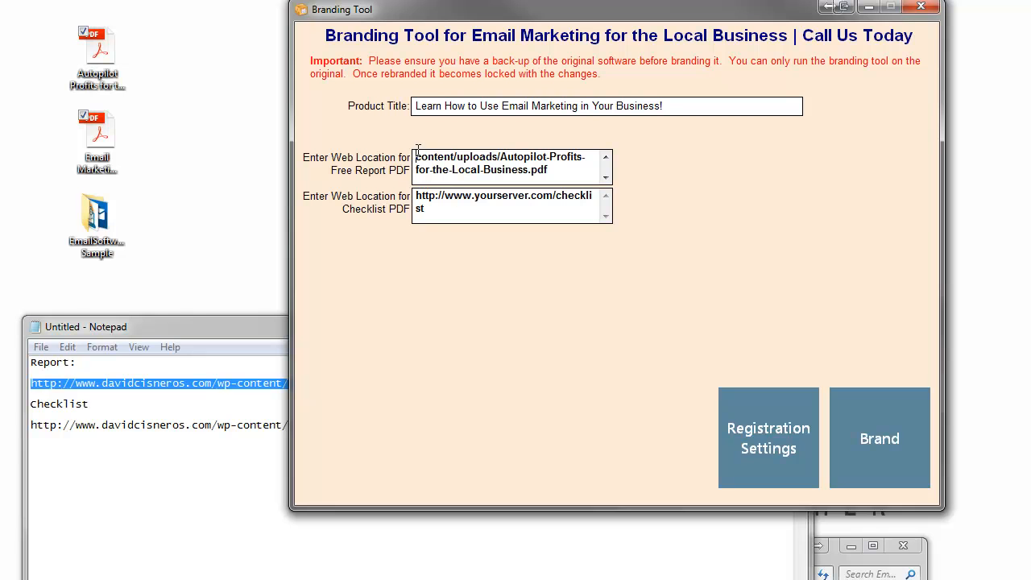
{"action": "left_click", "coordinate": [161, 479]}
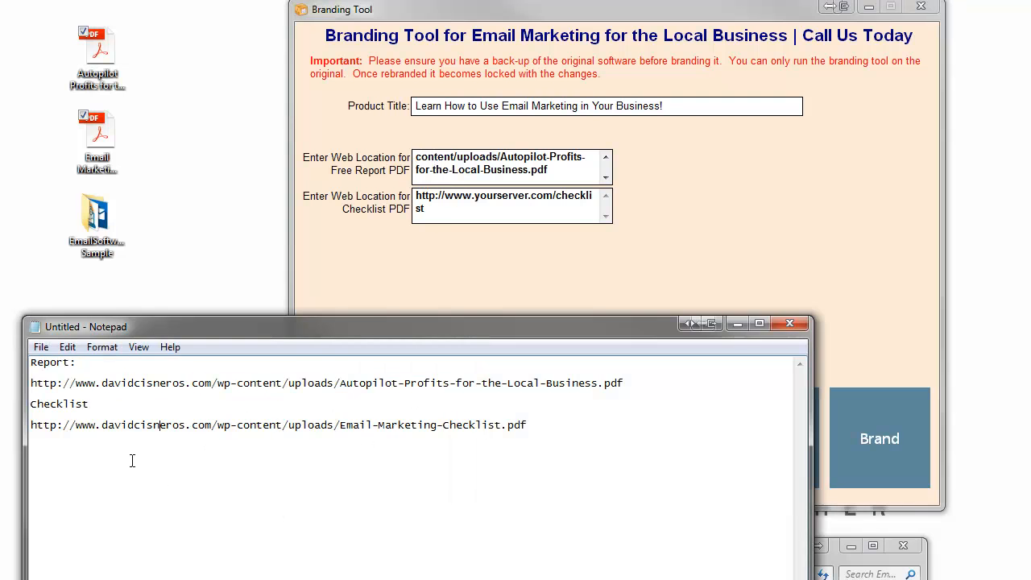
{"action": "left_click_drag", "start_coordinate": [32, 424], "coordinate": [550, 426]}
{"action": "key", "text": "ctrl+c"}
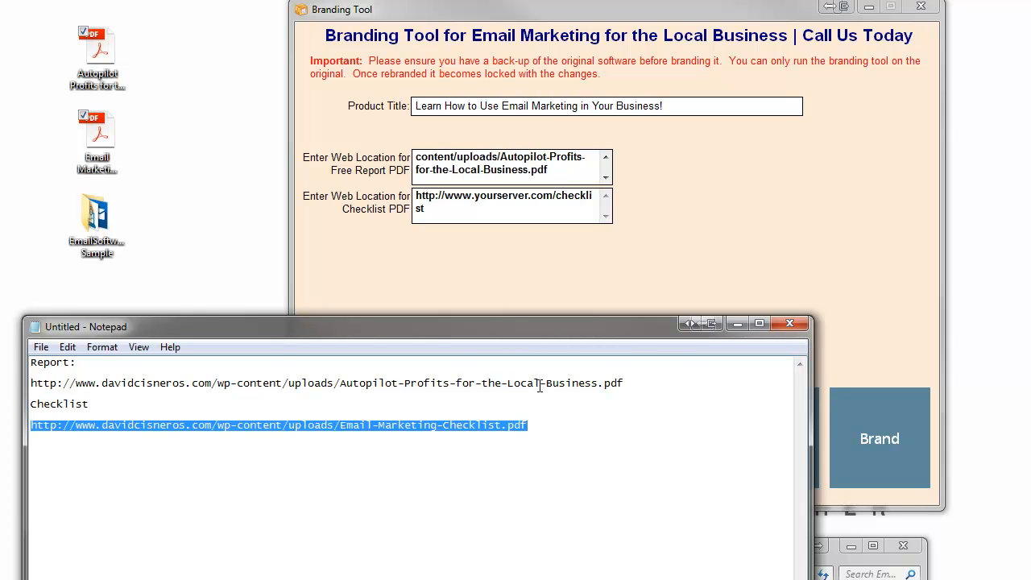
{"action": "left_click", "coordinate": [445, 207]}
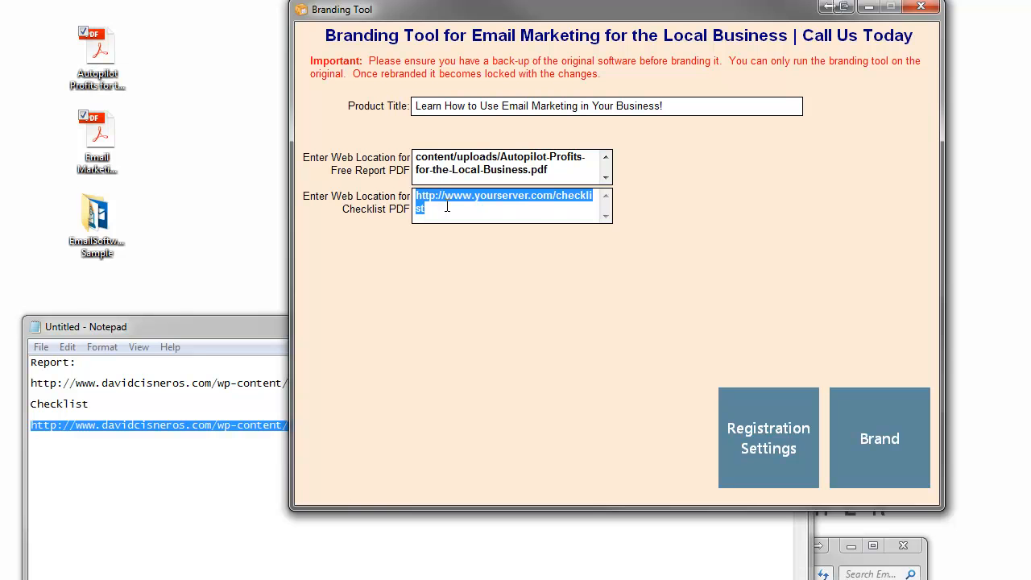
{"action": "key", "text": "ctrl+v"}
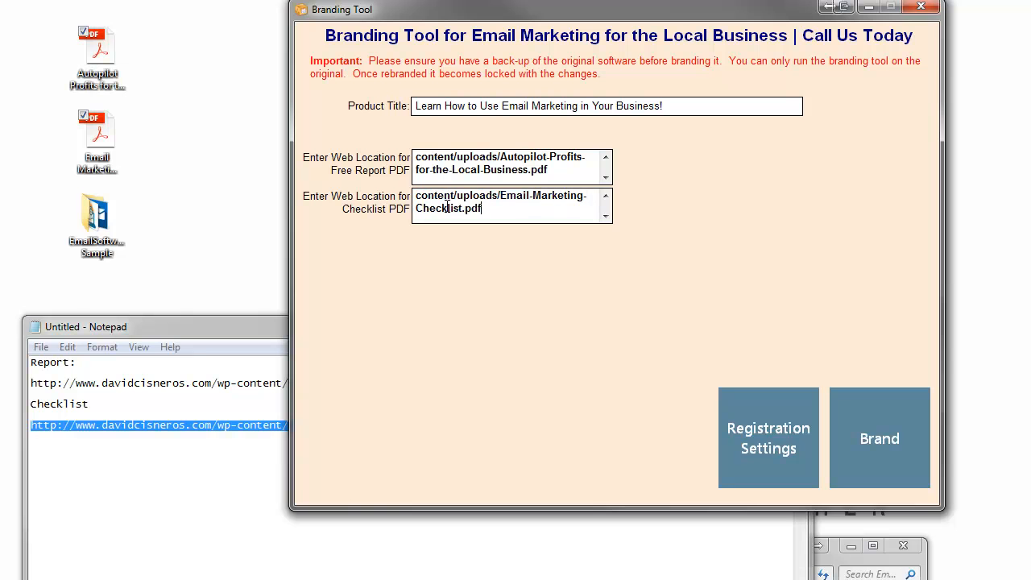
Step: Minimize the notes window and shift the Branding Tool window left
{"action": "left_click", "coordinate": [270, 321]}
{"action": "left_click", "coordinate": [739, 325]}
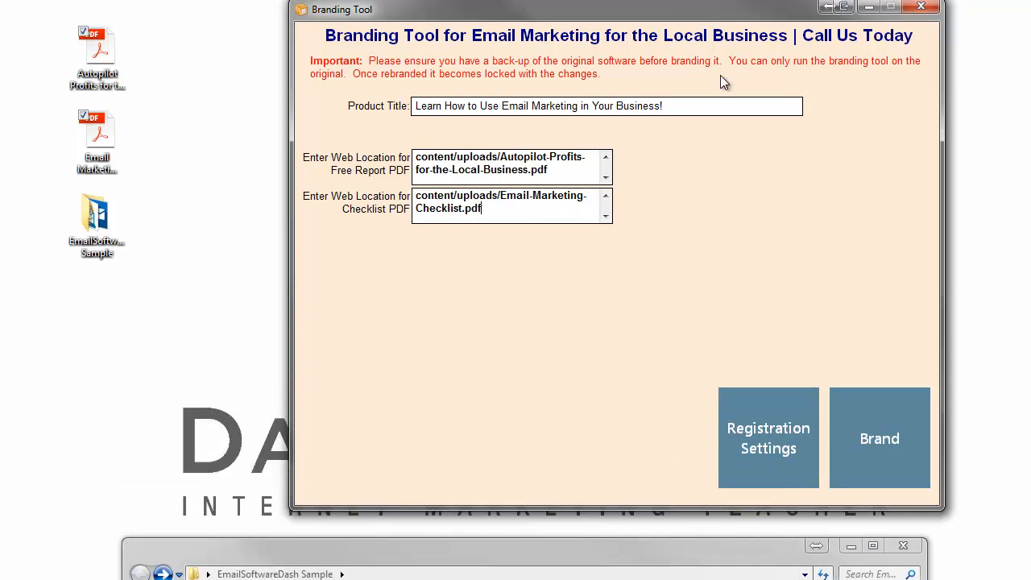
{"action": "left_click_drag", "start_coordinate": [700, 9], "coordinate": [593, 4]}
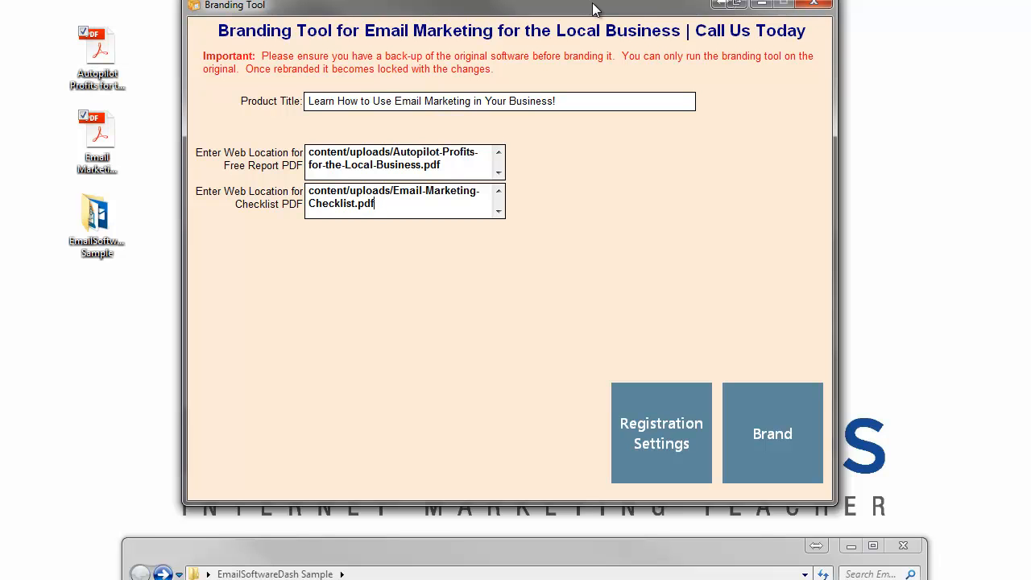
Step: Point out both desktop PDFs, then open Registration Settings and enable Reg Code Needed
{"action": "left_click", "coordinate": [101, 64]}
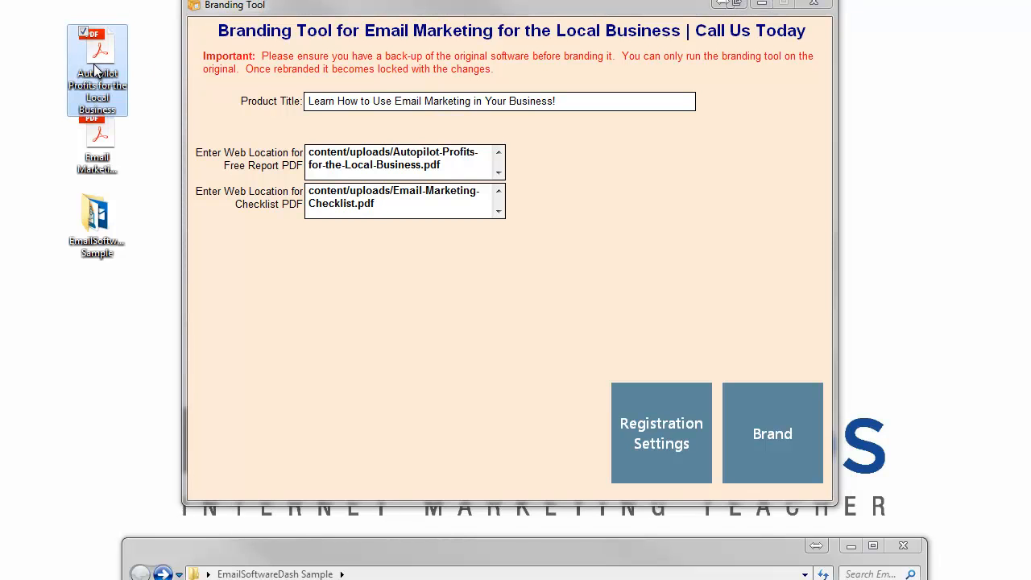
{"action": "left_click", "coordinate": [97, 138]}
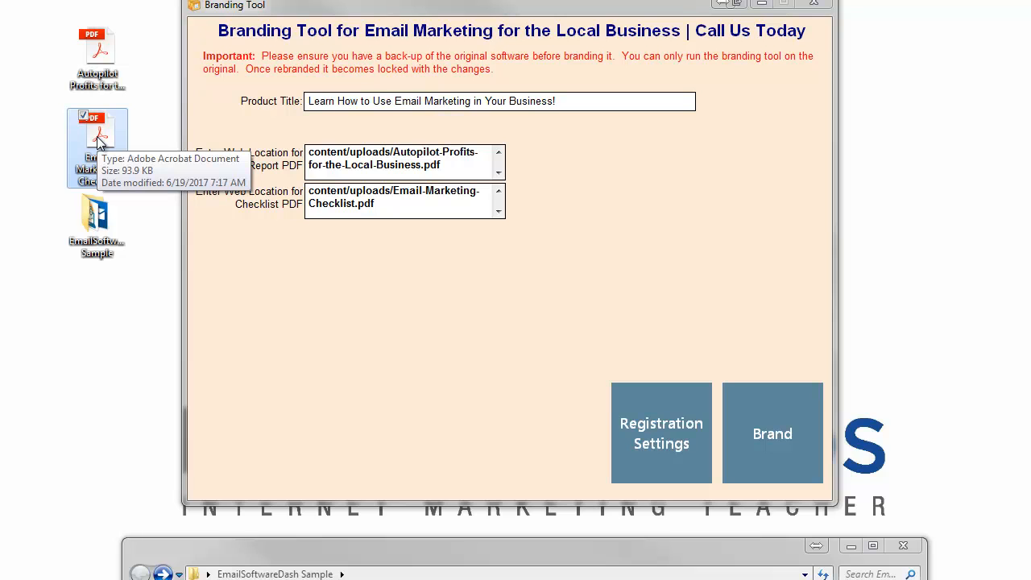
{"action": "left_click", "coordinate": [106, 64]}
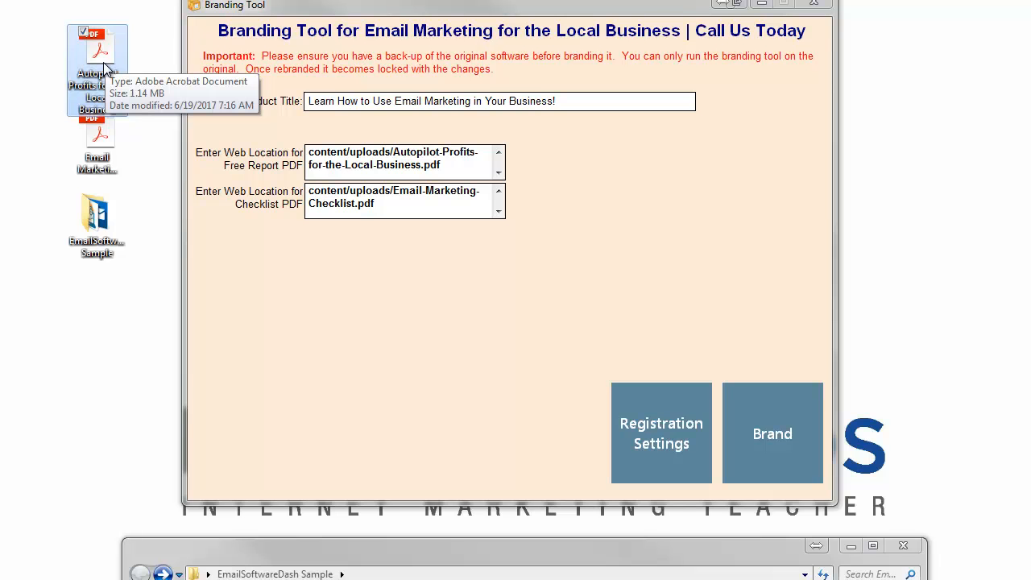
{"action": "left_click", "coordinate": [672, 420]}
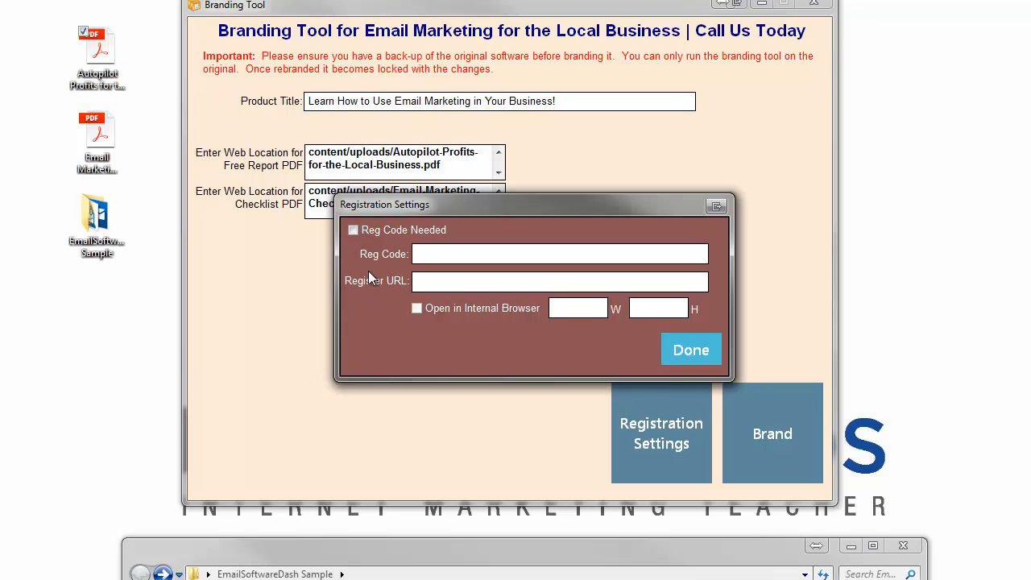
{"action": "left_click", "coordinate": [353, 230]}
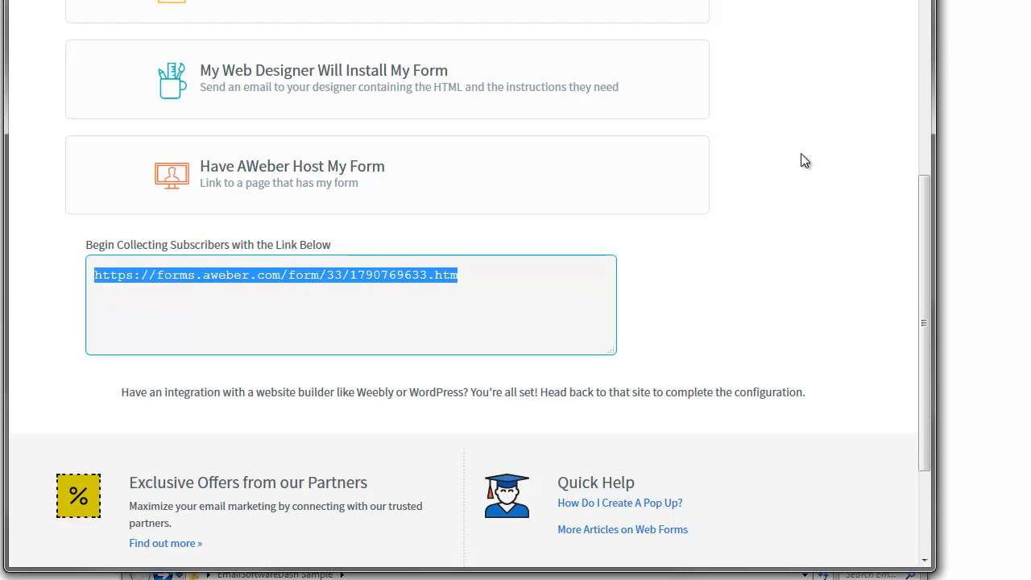
Step: Scroll AWeber's Publish page and copy the hosted sign-up form's link
{"action": "scroll", "coordinate": [800, 152], "scroll_direction": "up", "scroll_amount": 4}
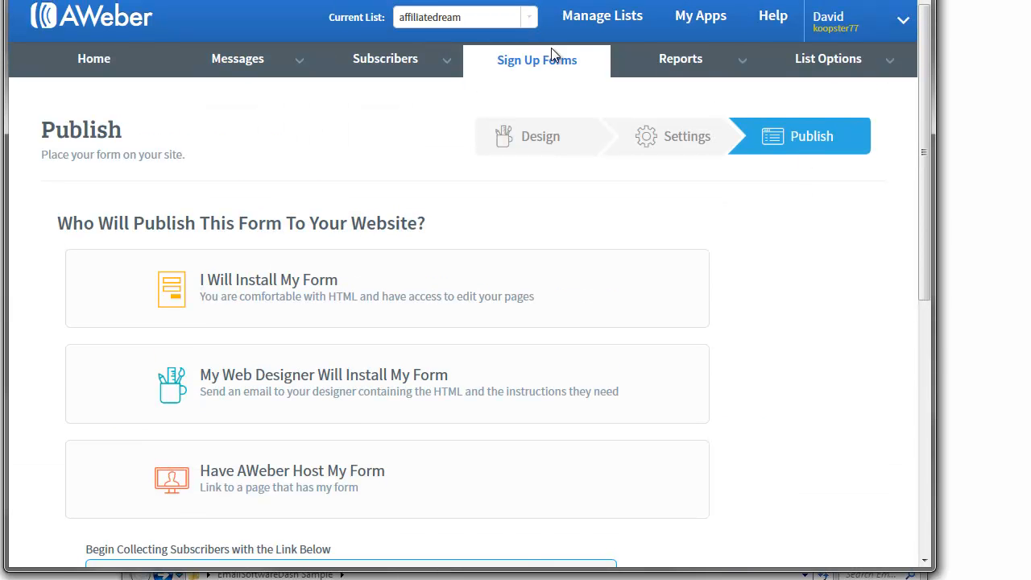
{"action": "scroll", "coordinate": [764, 230], "scroll_direction": "down", "scroll_amount": 5}
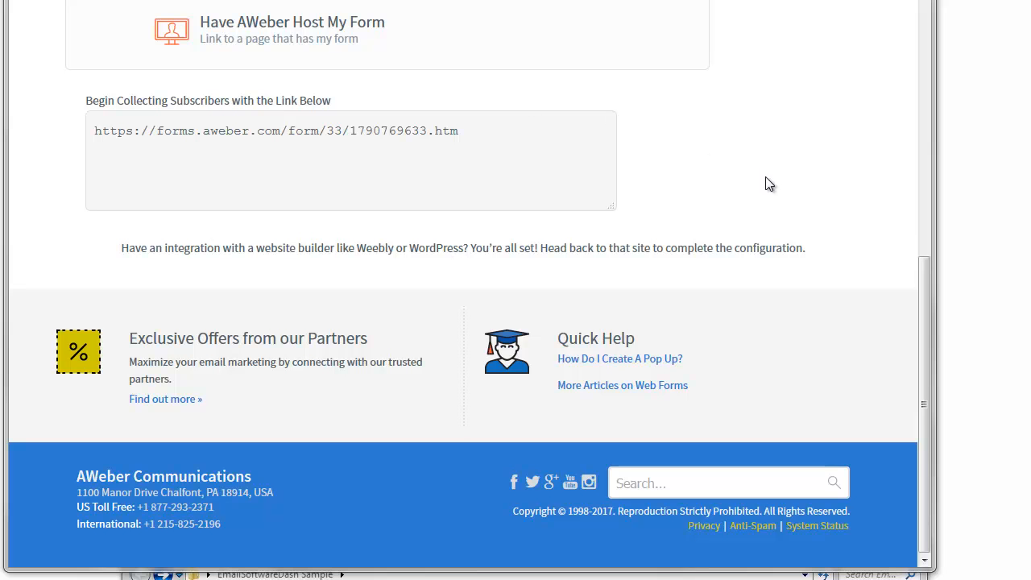
{"action": "scroll", "coordinate": [800, 182], "scroll_direction": "up", "scroll_amount": 3}
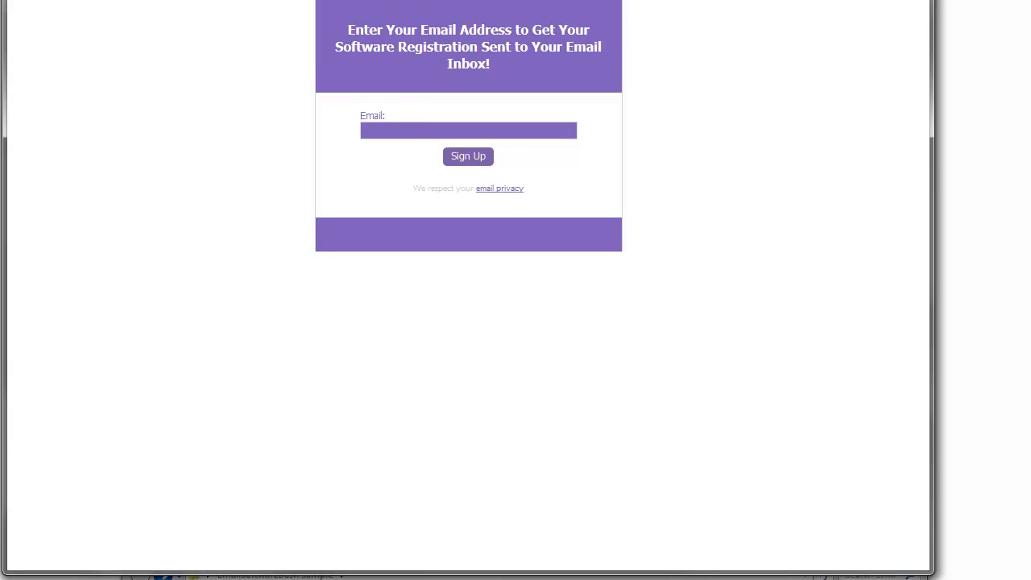
{"action": "right_click", "coordinate": [304, 0]}
{"action": "left_click", "coordinate": [345, 9]}
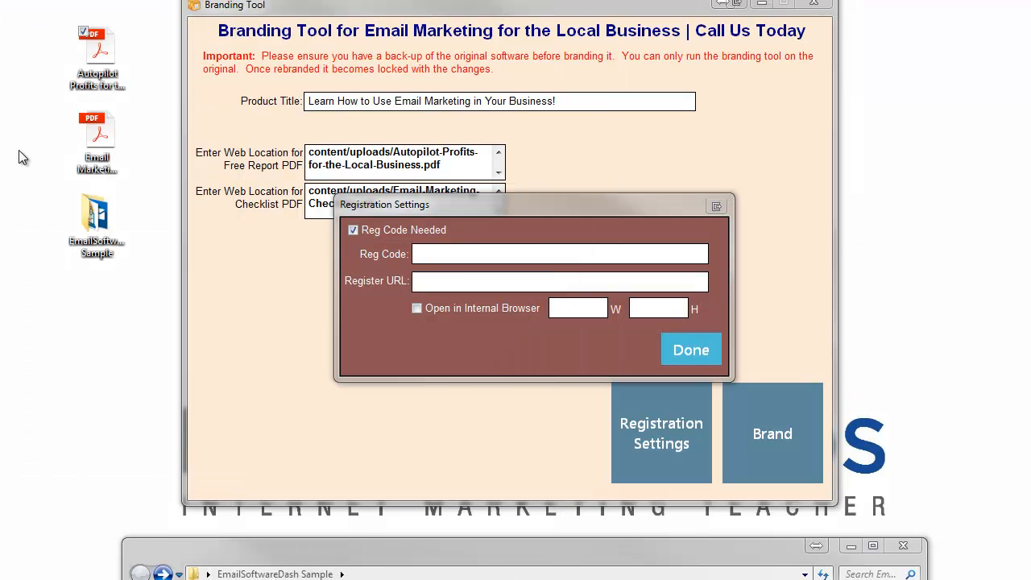
Step: Paste the AWeber form link as the Register URL and enter a sample registration code
{"action": "left_click", "coordinate": [429, 281]}
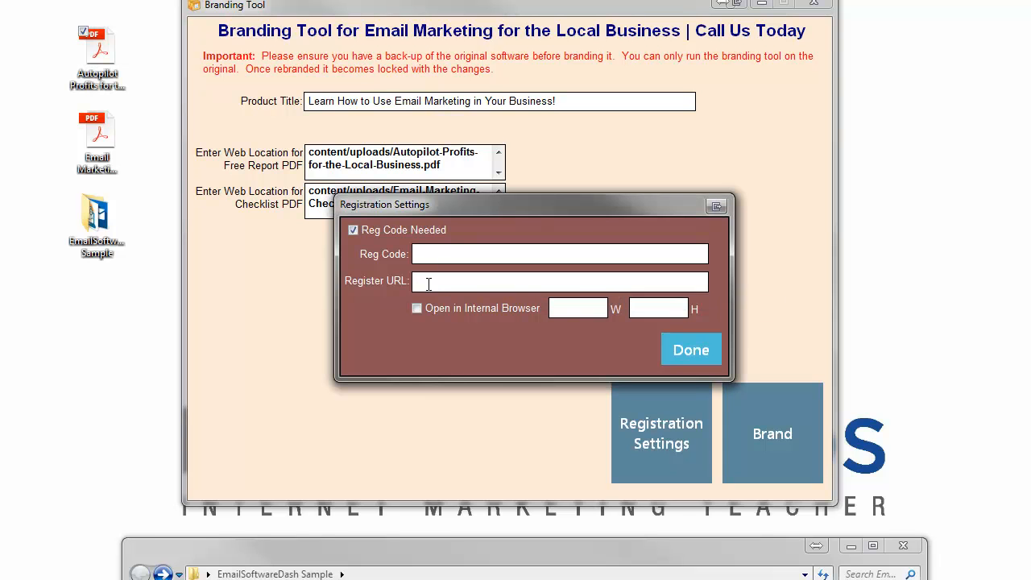
{"action": "key", "text": "ctrl+v"}
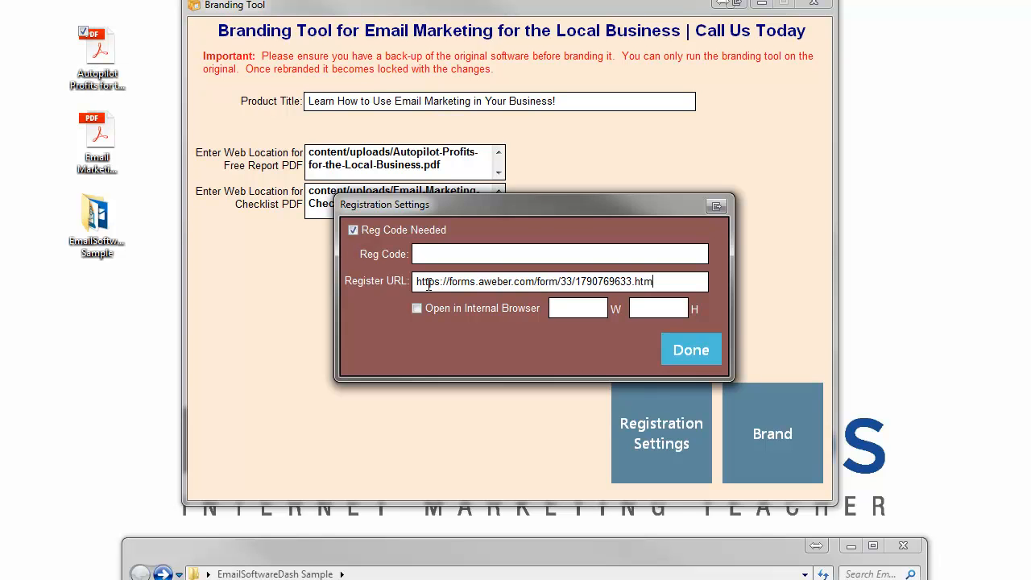
{"action": "left_click_drag", "start_coordinate": [491, 205], "coordinate": [506, 186]}
{"action": "left_click", "coordinate": [474, 232]}
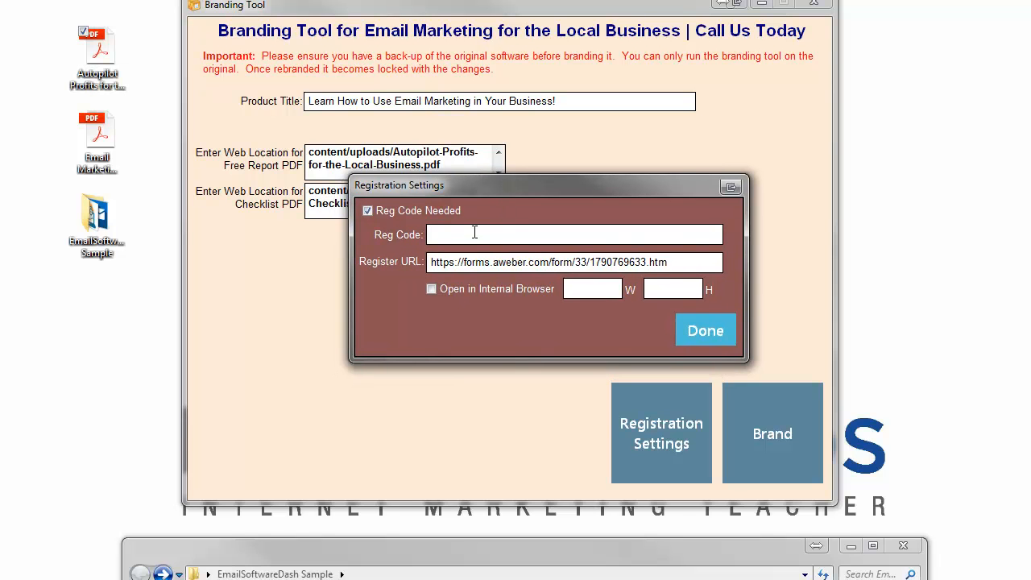
{"action": "type", "text": "1234-4578-56897-5689"}
Step: Copy the sample registration code into the Notepad note on a new line below the checklist URL
{"action": "left_click_drag", "start_coordinate": [544, 234], "coordinate": [420, 233]}
{"action": "right_click", "coordinate": [445, 234]}
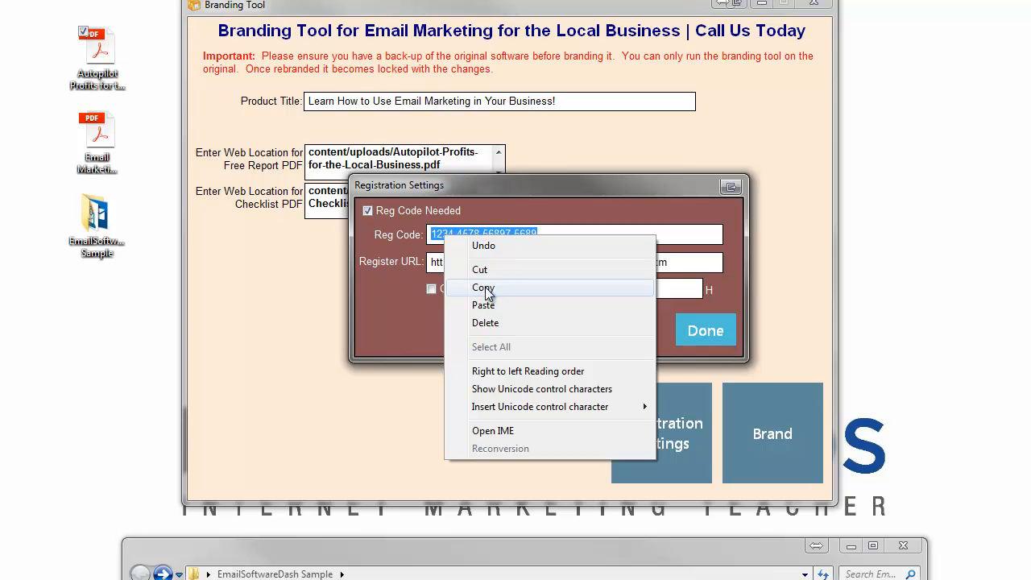
{"action": "left_click", "coordinate": [485, 289]}
{"action": "key", "text": "alt+Tab"}
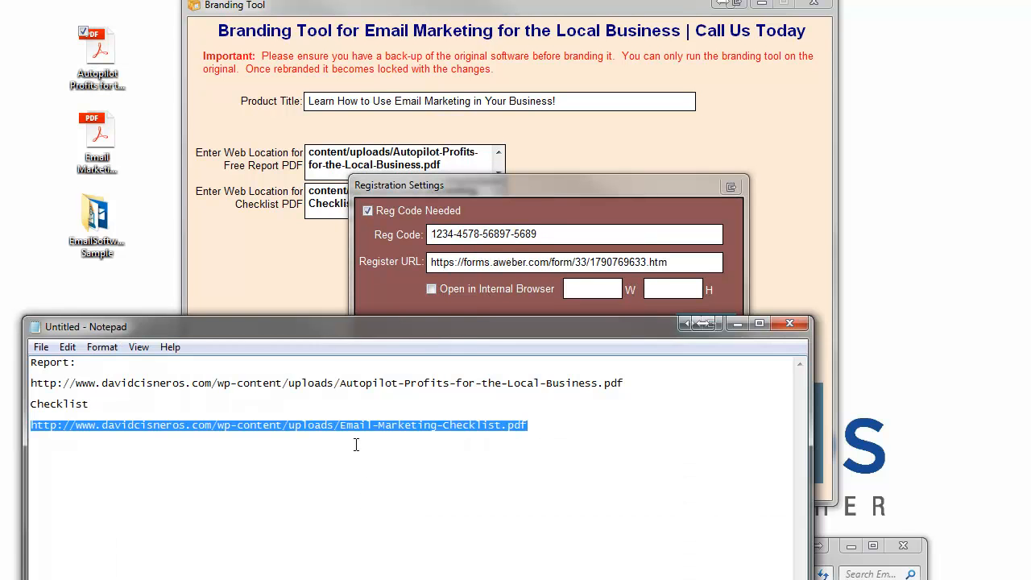
{"action": "left_click_drag", "start_coordinate": [401, 317], "coordinate": [530, 192]}
{"action": "left_click", "coordinate": [686, 294]}
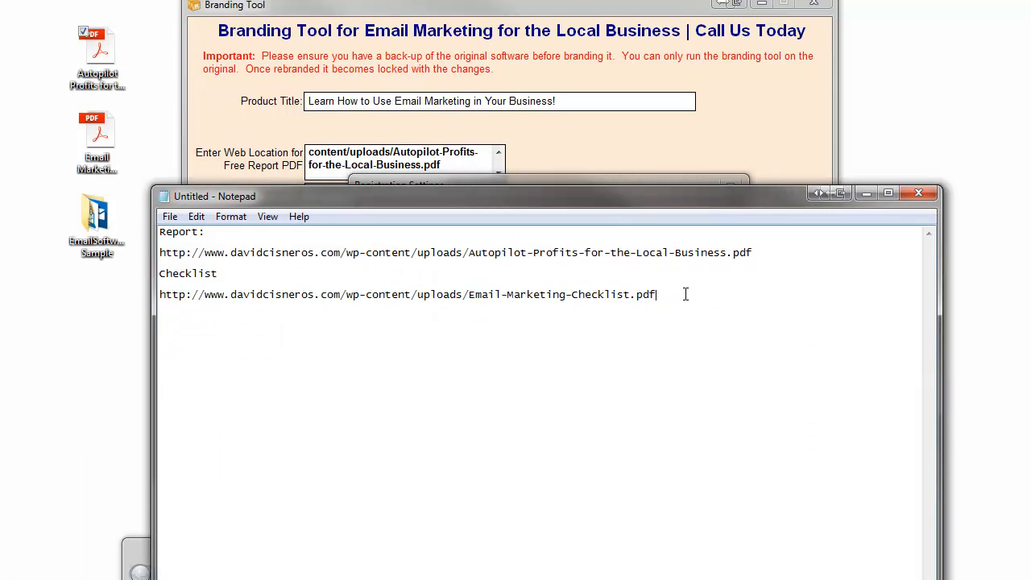
{"action": "key", "text": "Return"}
{"action": "key", "text": "ctrl+v"}
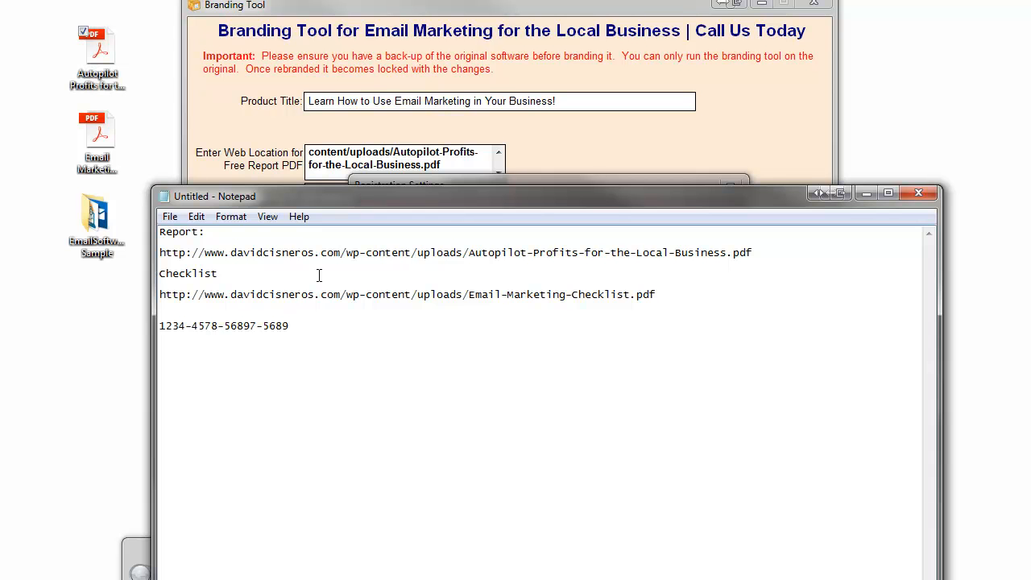
{"action": "left_click_drag", "start_coordinate": [324, 201], "coordinate": [613, 107]}
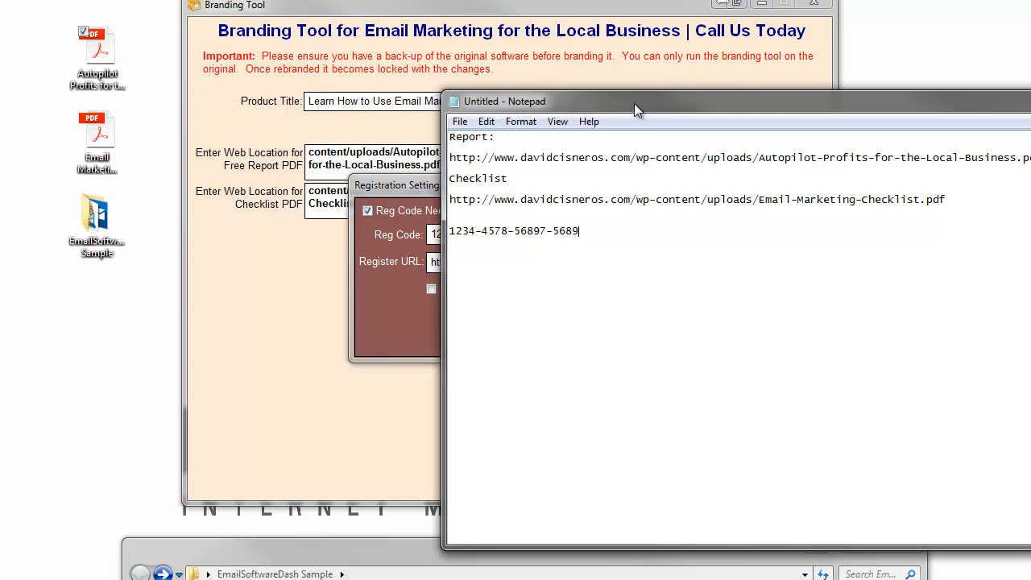
{"action": "left_click_drag", "start_coordinate": [634, 103], "coordinate": [428, 101]}
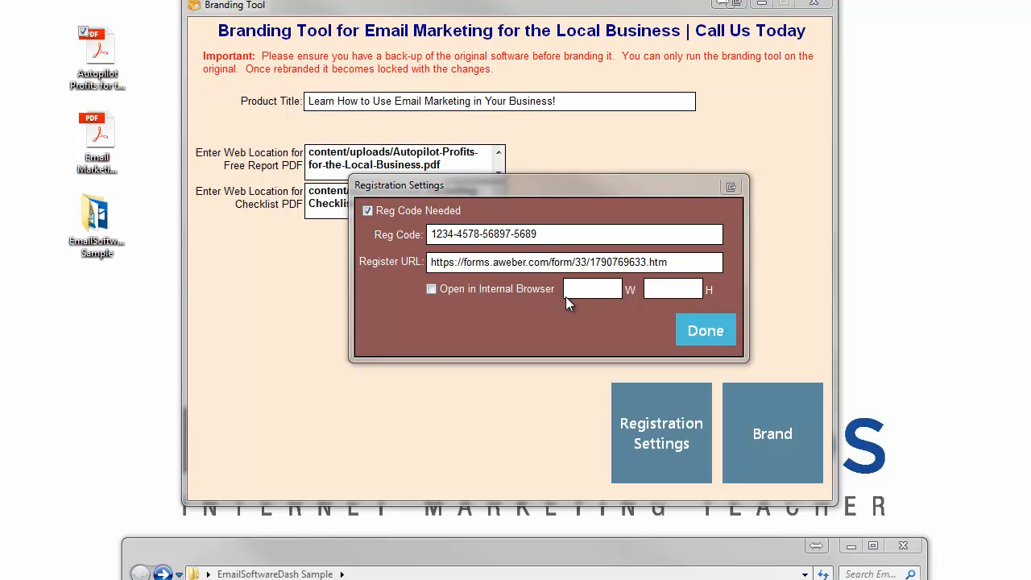
Step: Make the registration form open in an internal browser sized 800 by 800
{"action": "left_click_drag", "start_coordinate": [641, 263], "coordinate": [426, 262]}
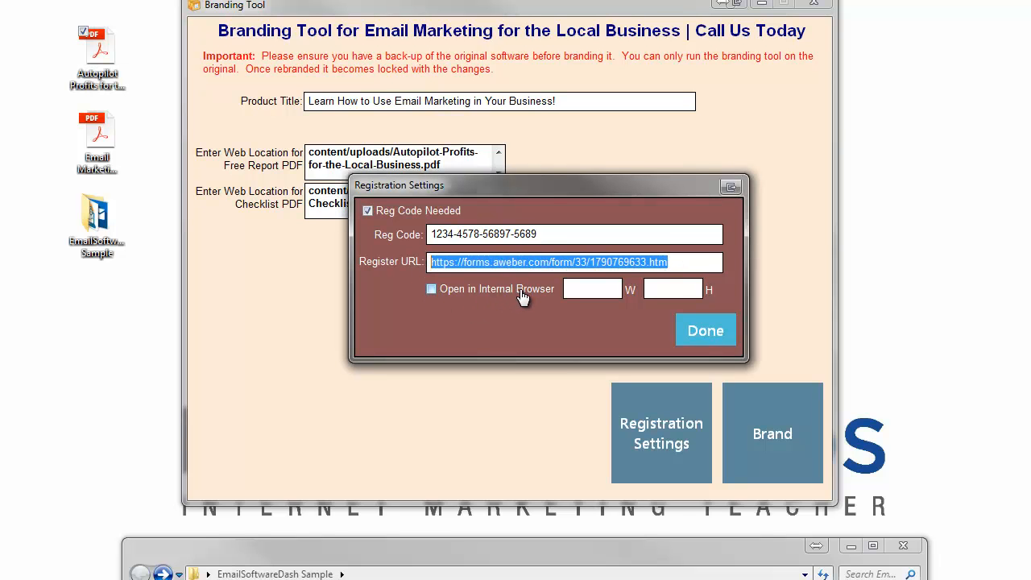
{"action": "mouse_move", "coordinate": [520, 258]}
{"action": "left_click", "coordinate": [430, 292]}
{"action": "left_click", "coordinate": [590, 292]}
{"action": "type", "text": "800"}
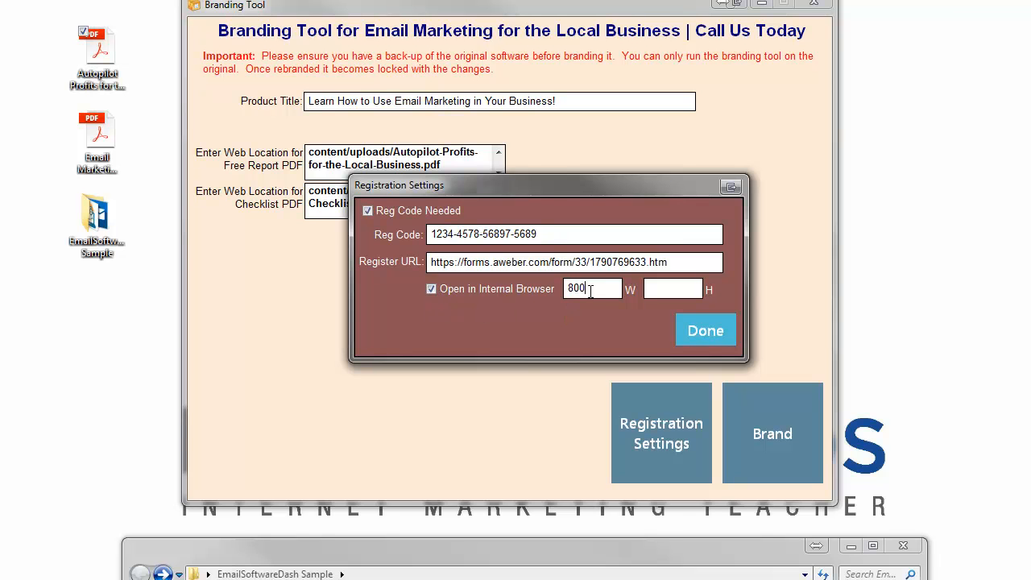
{"action": "left_click", "coordinate": [657, 292]}
{"action": "type", "text": "800"}
Step: Confirm the registration settings, apply the branding, and acknowledge Branding Complete
{"action": "left_click", "coordinate": [702, 333]}
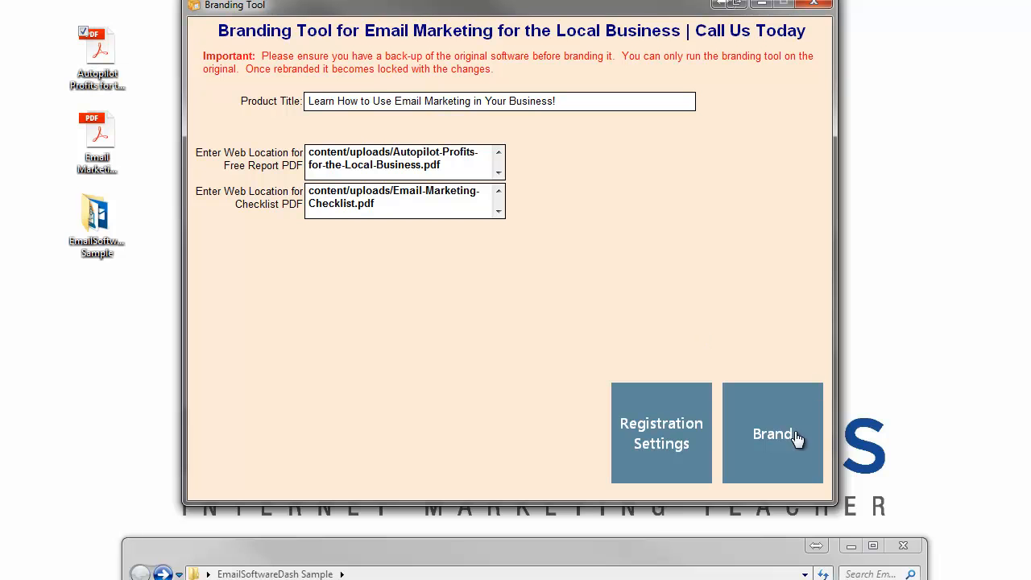
{"action": "left_click", "coordinate": [774, 438]}
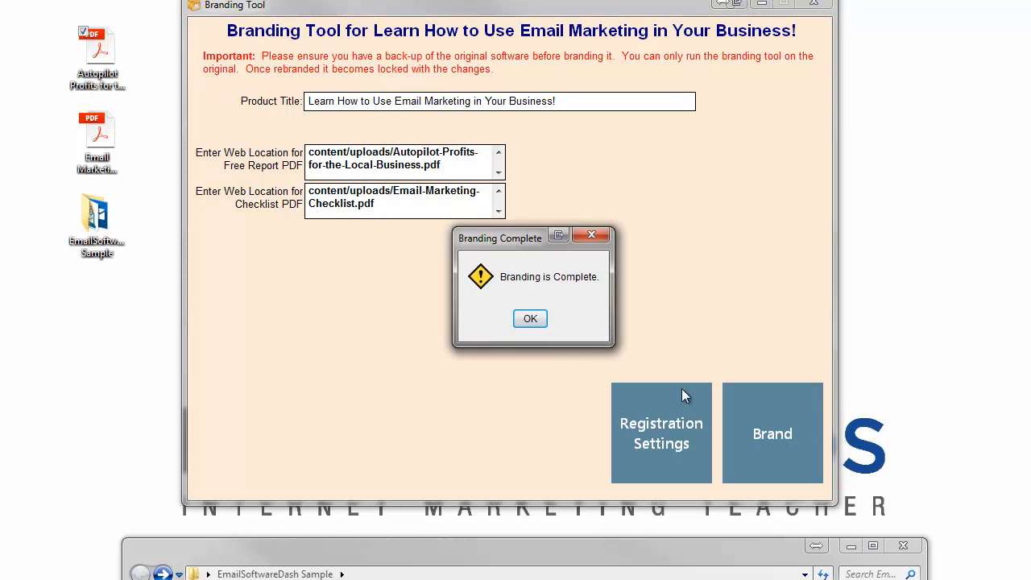
{"action": "left_click", "coordinate": [525, 320]}
Step: Close the tool, delete the brander folder, and launch the rebranded emailmarketing application
{"action": "left_click", "coordinate": [813, 4]}
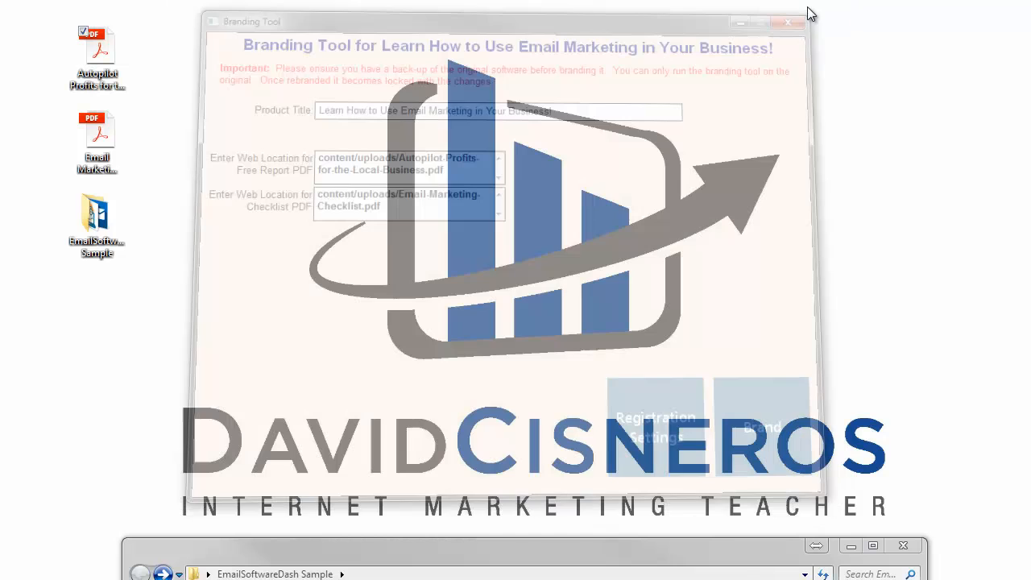
{"action": "left_click_drag", "start_coordinate": [528, 555], "coordinate": [571, 0]}
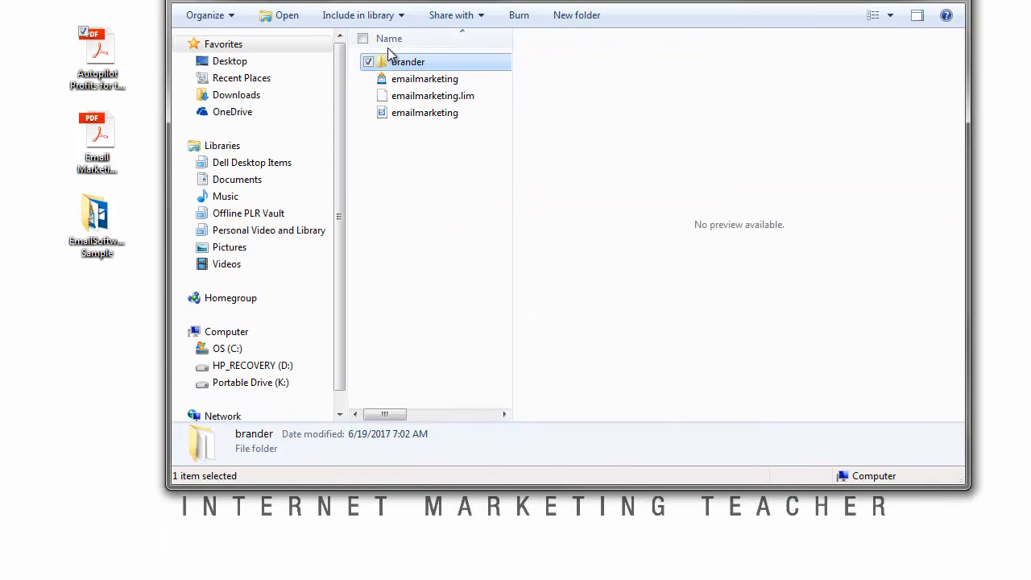
{"action": "right_click", "coordinate": [410, 62]}
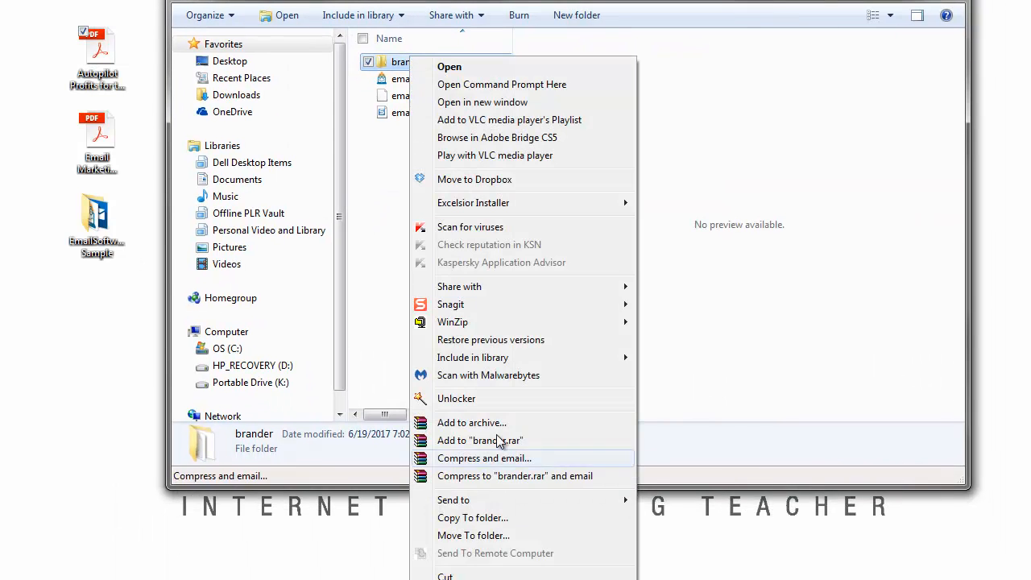
{"action": "left_click", "coordinate": [452, 579]}
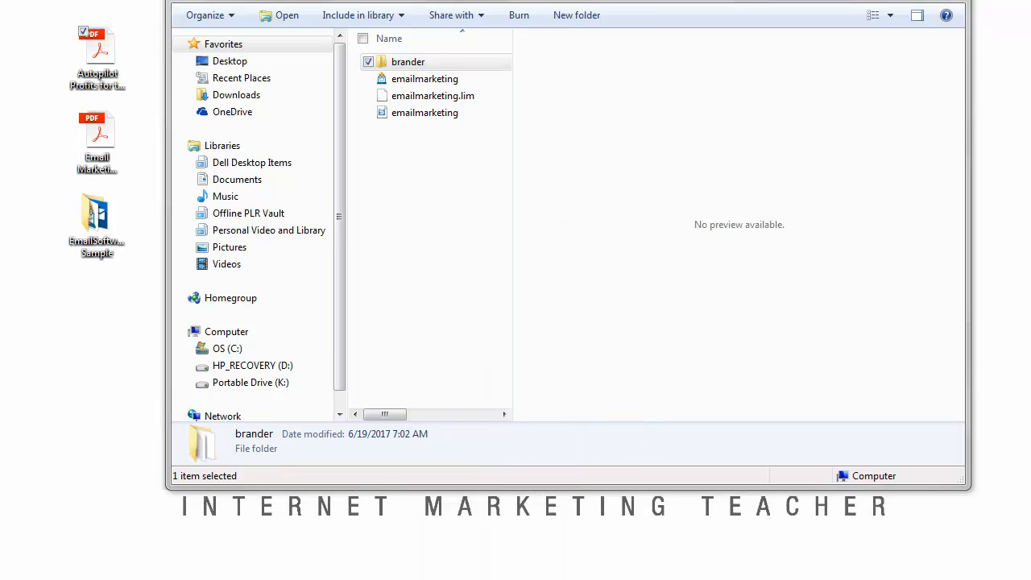
{"action": "left_click", "coordinate": [600, 345]}
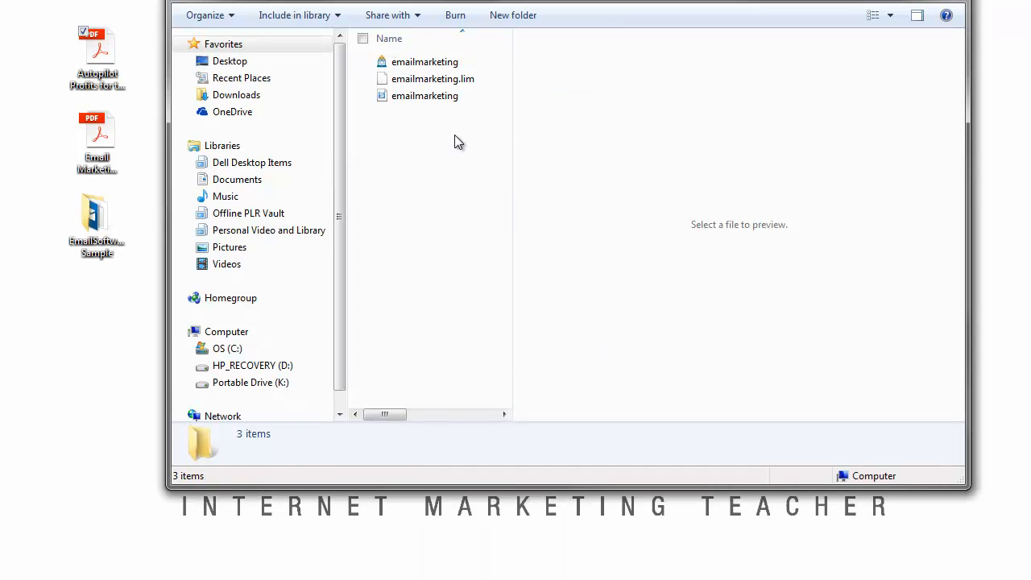
{"action": "left_click", "coordinate": [432, 63]}
{"action": "double_click", "coordinate": [432, 64]}
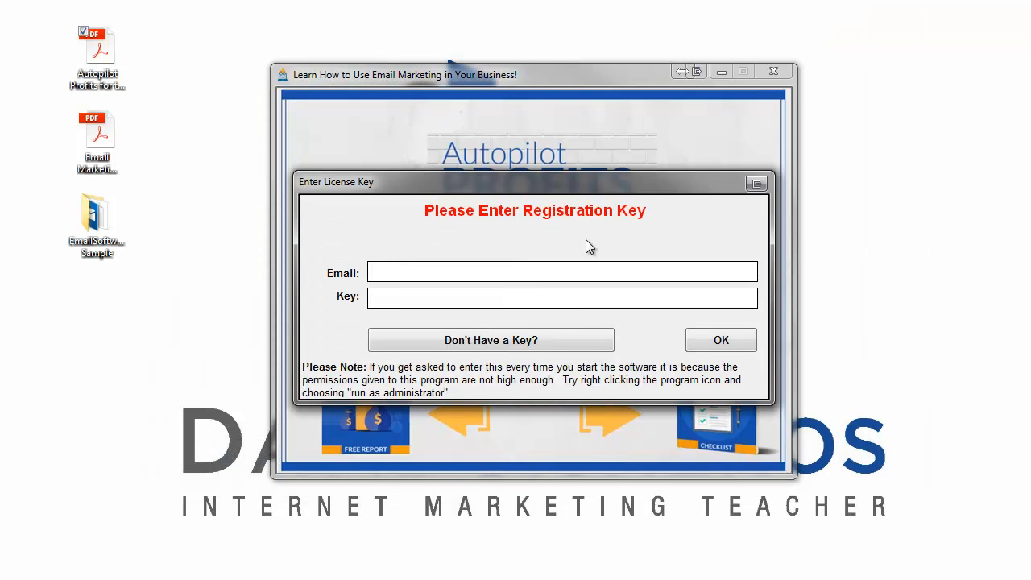
Step: Preview and close the AWeber sign-up form, then paste the registration code into the Key field
{"action": "left_click", "coordinate": [497, 348]}
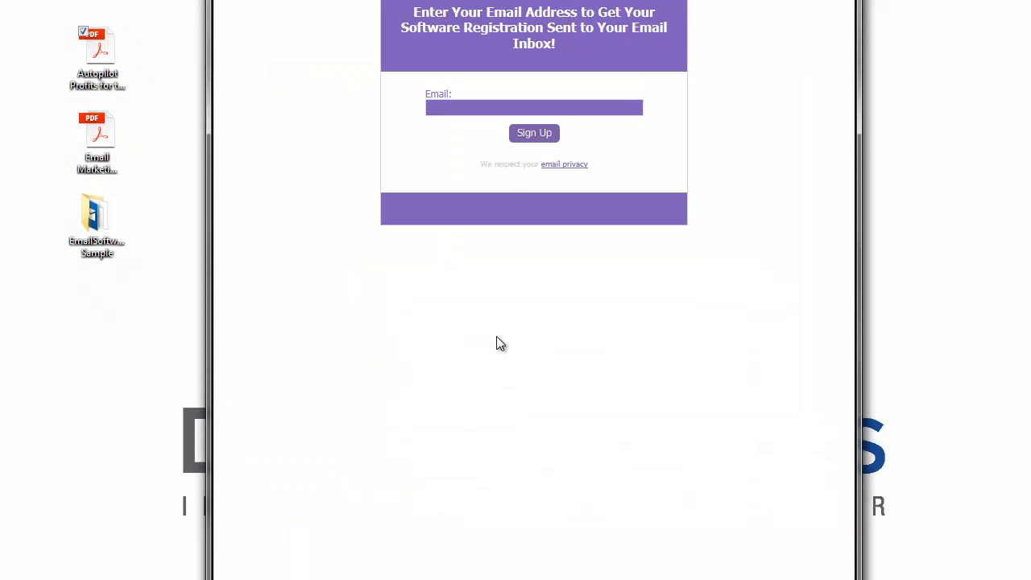
{"action": "left_click_drag", "start_coordinate": [556, 12], "coordinate": [554, 24]}
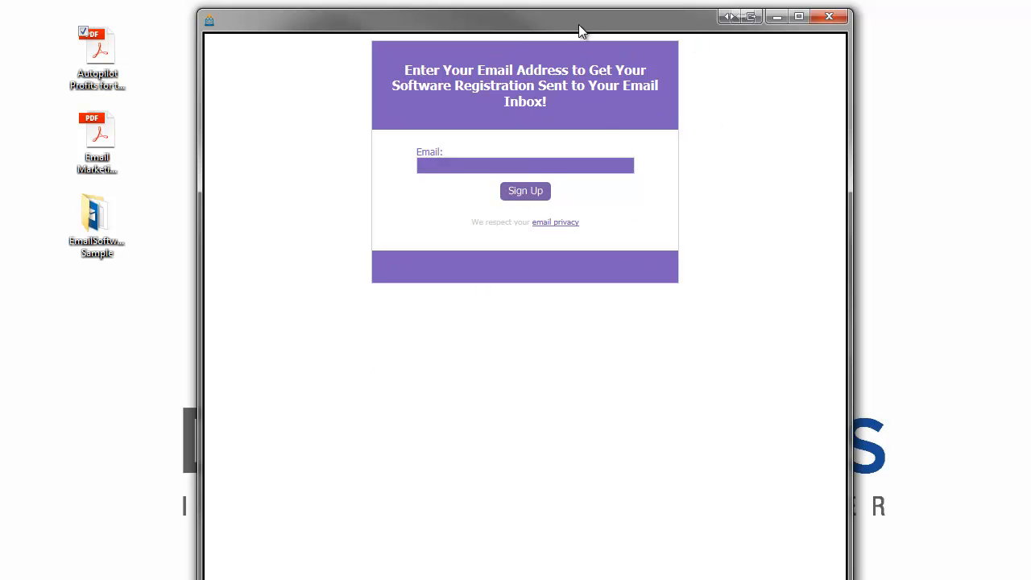
{"action": "left_click_drag", "start_coordinate": [575, 19], "coordinate": [572, 5]}
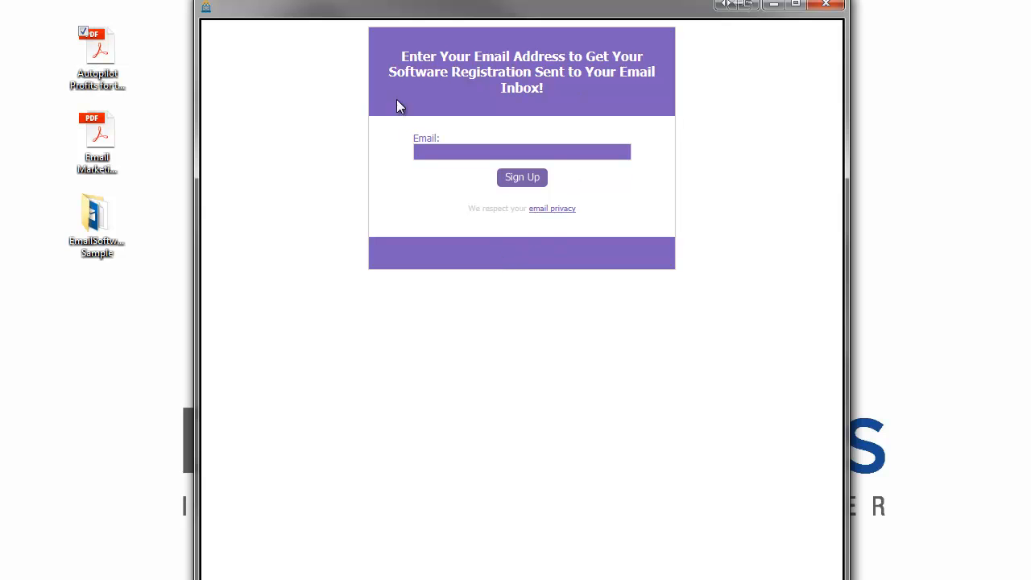
{"action": "left_click", "coordinate": [825, 6]}
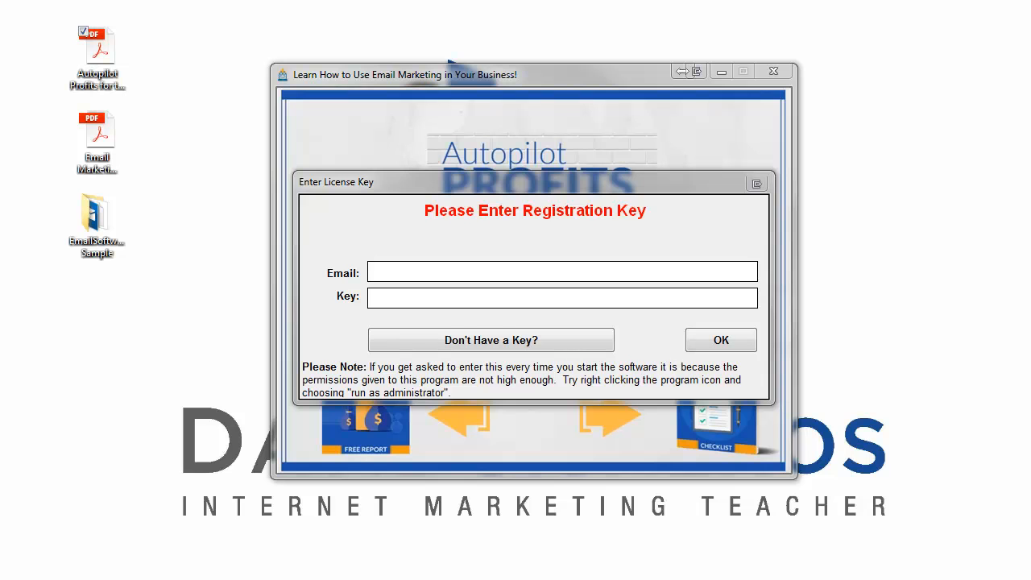
{"action": "left_click", "coordinate": [423, 299]}
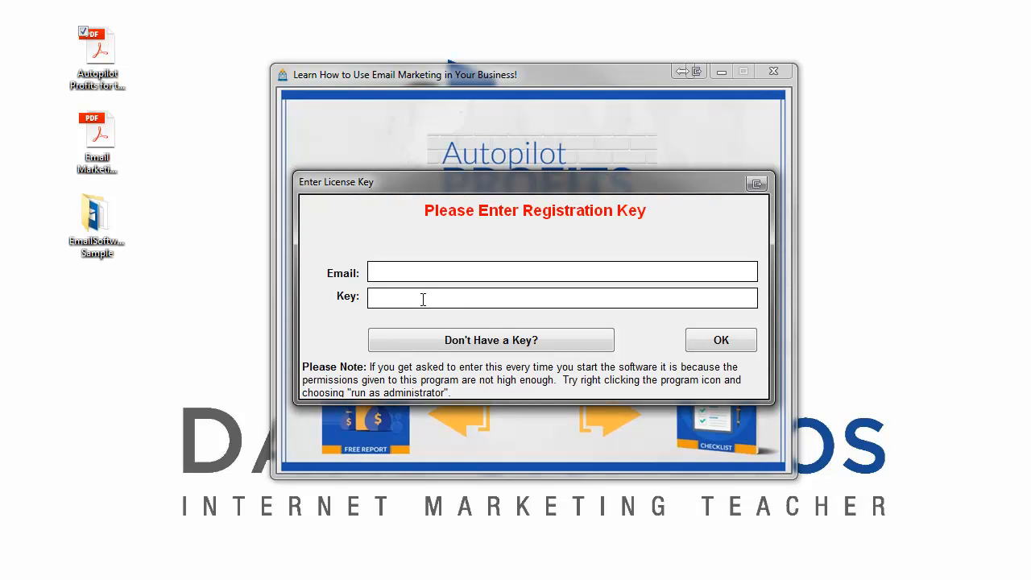
{"action": "key", "text": "ctrl+v"}
Step: Submit the license key, then open and scroll through the Free Report PDF before closing it
{"action": "left_click", "coordinate": [720, 341]}
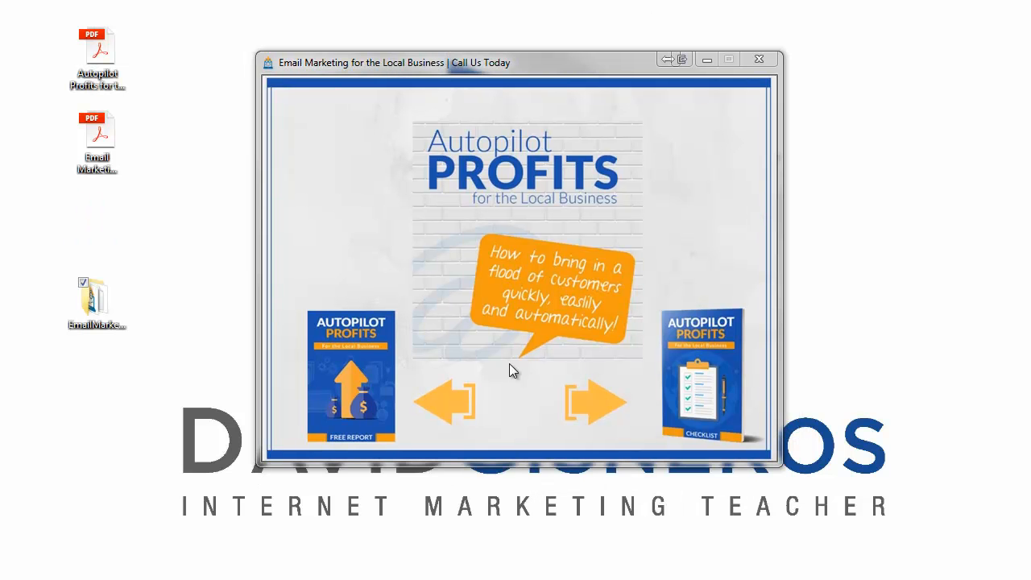
{"action": "left_click", "coordinate": [371, 384]}
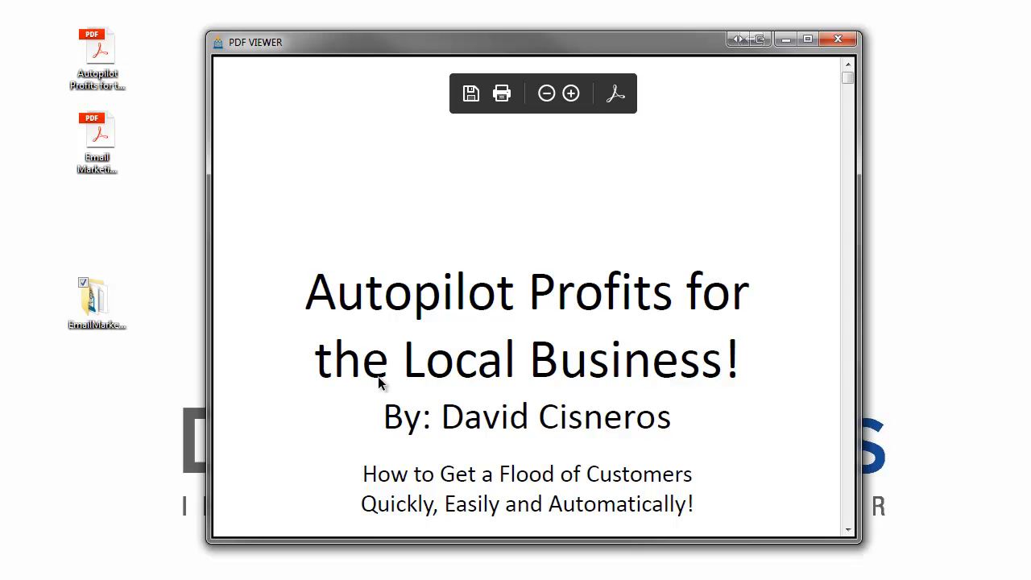
{"action": "scroll", "coordinate": [515, 330], "scroll_direction": "down", "scroll_amount": 3}
{"action": "scroll", "coordinate": [578, 286], "scroll_direction": "down", "scroll_amount": 20}
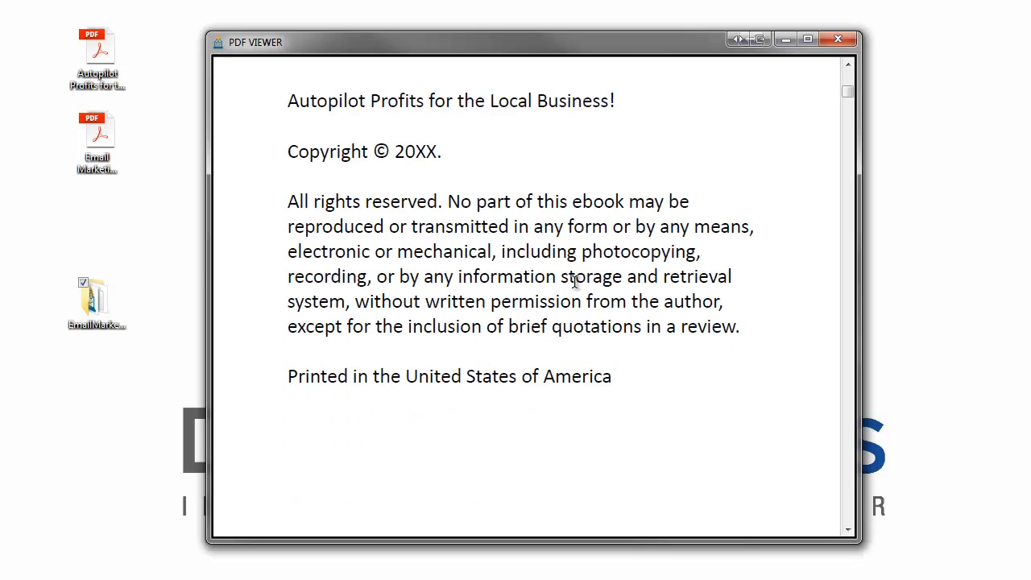
{"action": "left_click", "coordinate": [837, 39]}
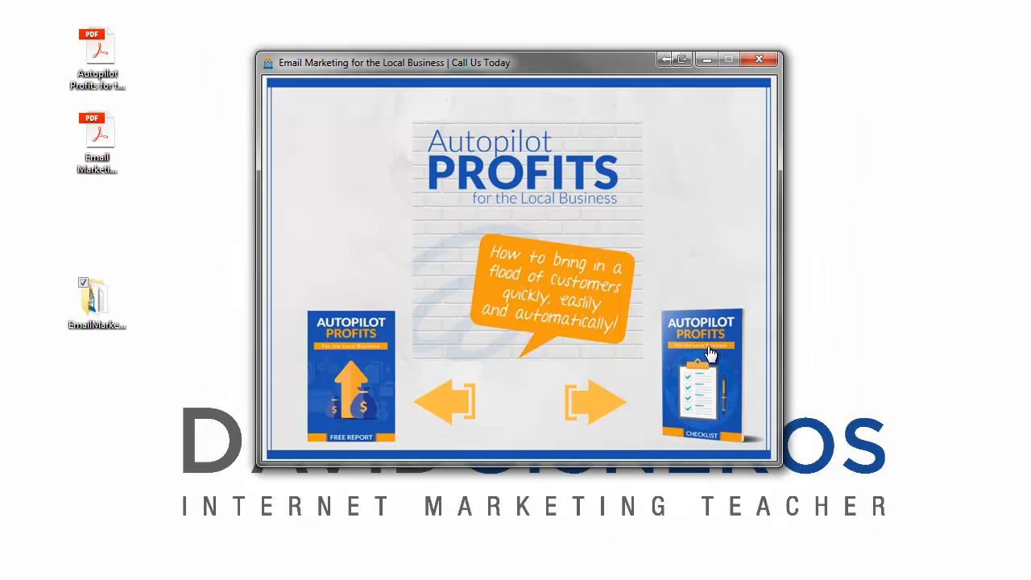
Step: Open the Email Marketing Checklist PDF and look over its title page
{"action": "left_click", "coordinate": [710, 354]}
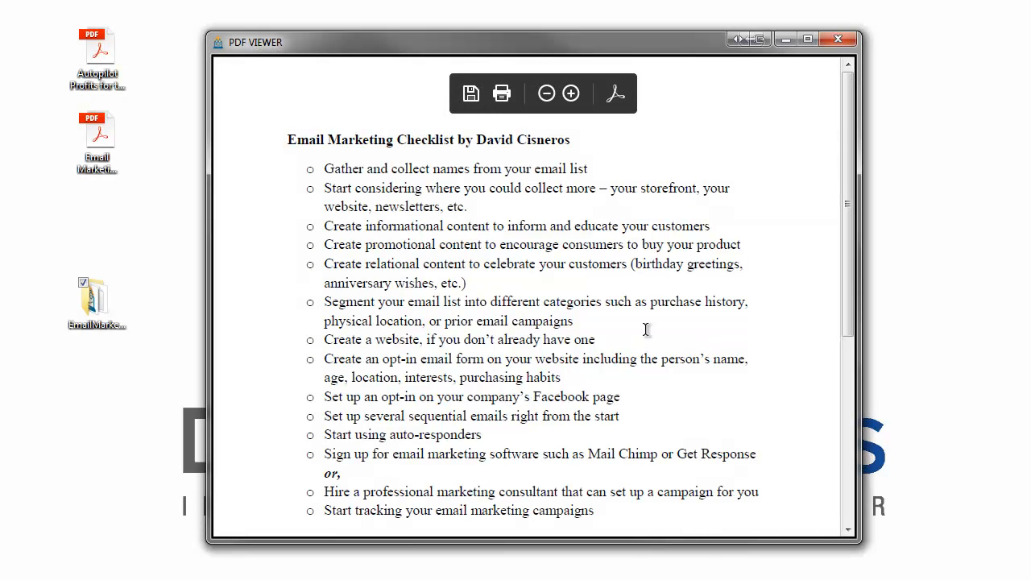
{"action": "left_click_drag", "start_coordinate": [459, 145], "coordinate": [568, 147]}
{"action": "left_click", "coordinate": [552, 185]}
{"action": "scroll", "coordinate": [510, 375], "scroll_direction": "down", "scroll_amount": 4}
{"action": "scroll", "coordinate": [508, 370], "scroll_direction": "up", "scroll_amount": 4}
{"action": "mouse_move", "coordinate": [552, 130]}
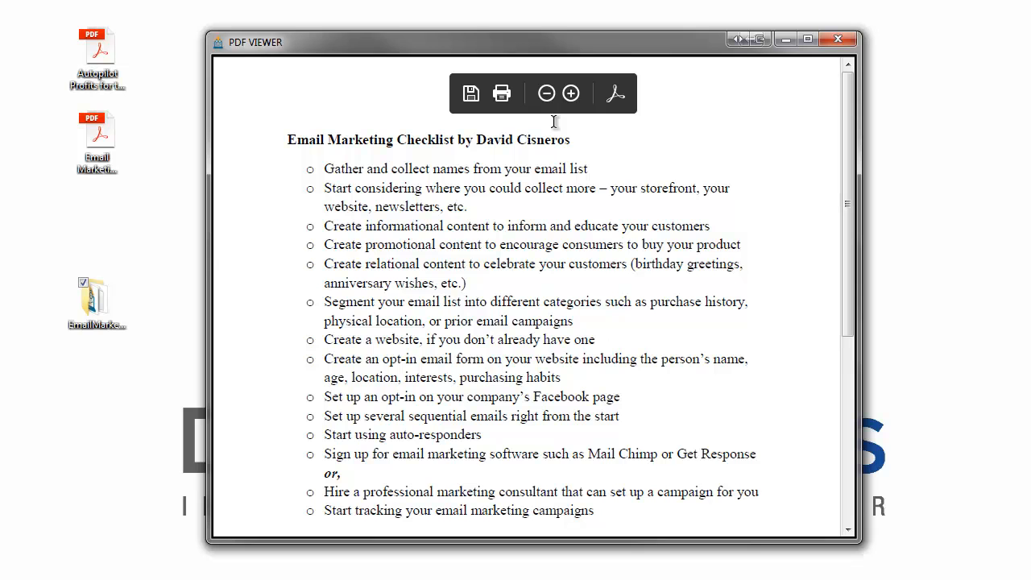